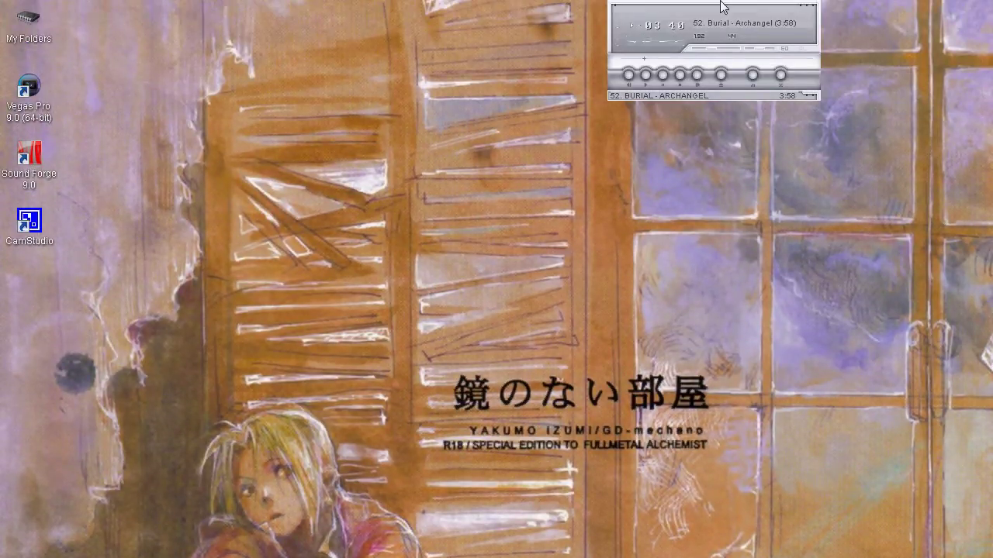
- Look through the music player's playlist, then collapse the player and playlist to compact bars
left_click_drag(721, 6, 675, 6)
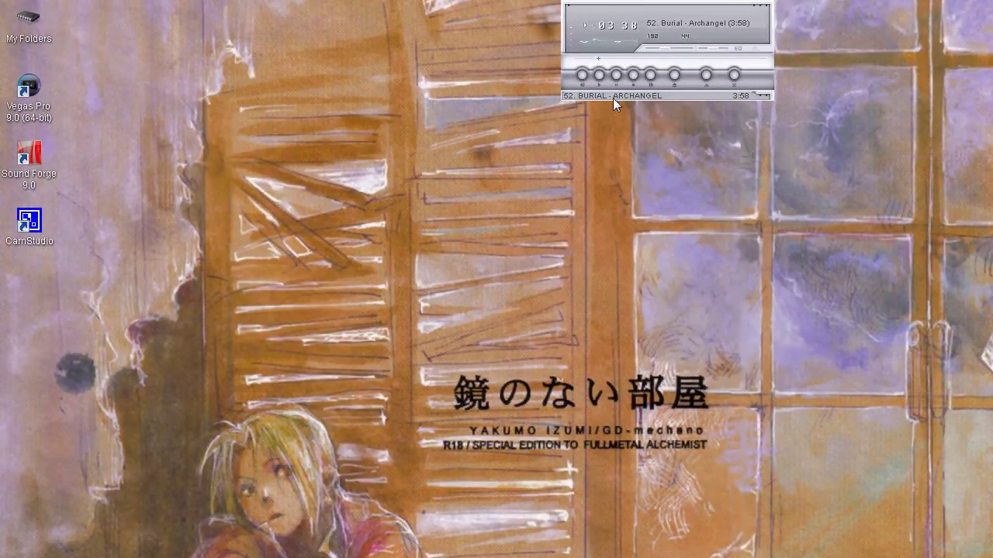
double_click(613, 97)
double_click(636, 6)
double_click(636, 17)
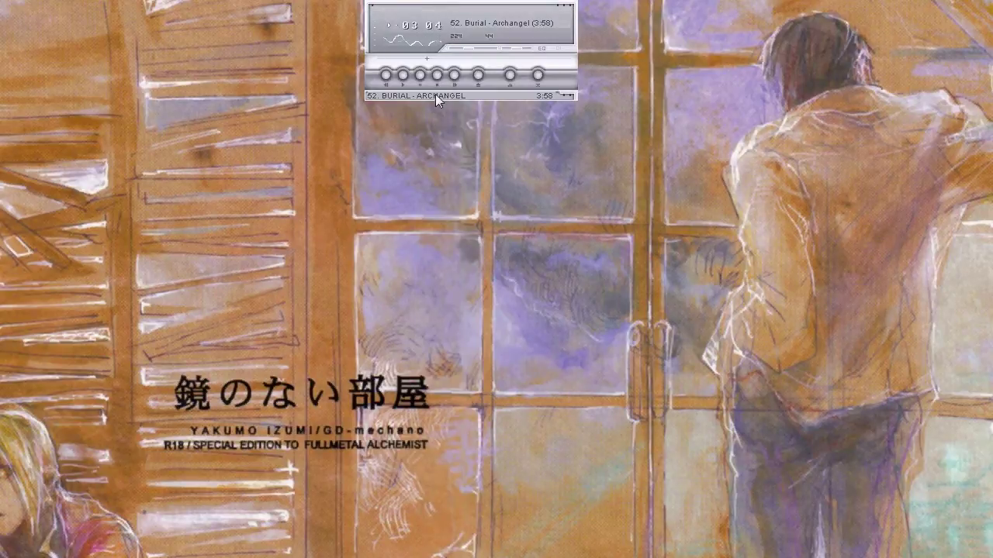
left_click_drag(561, 241, 541, 332)
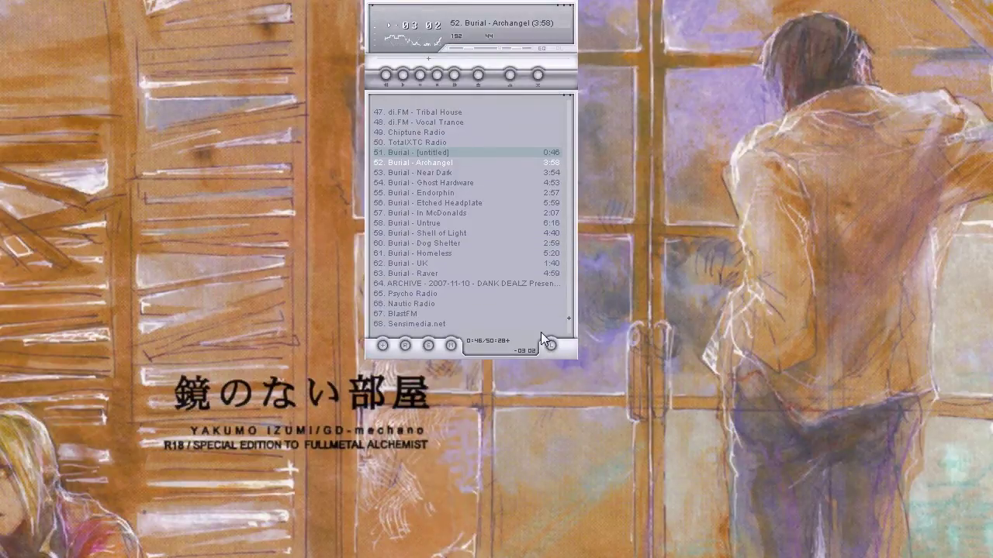
scroll(506, 290, "up", 4)
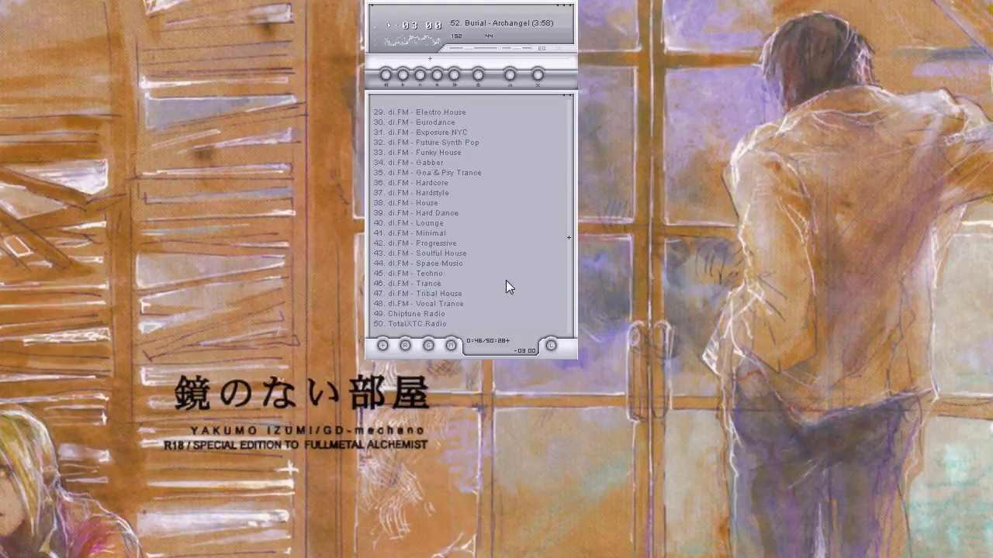
scroll(506, 280, "down", 5)
double_click(456, 6)
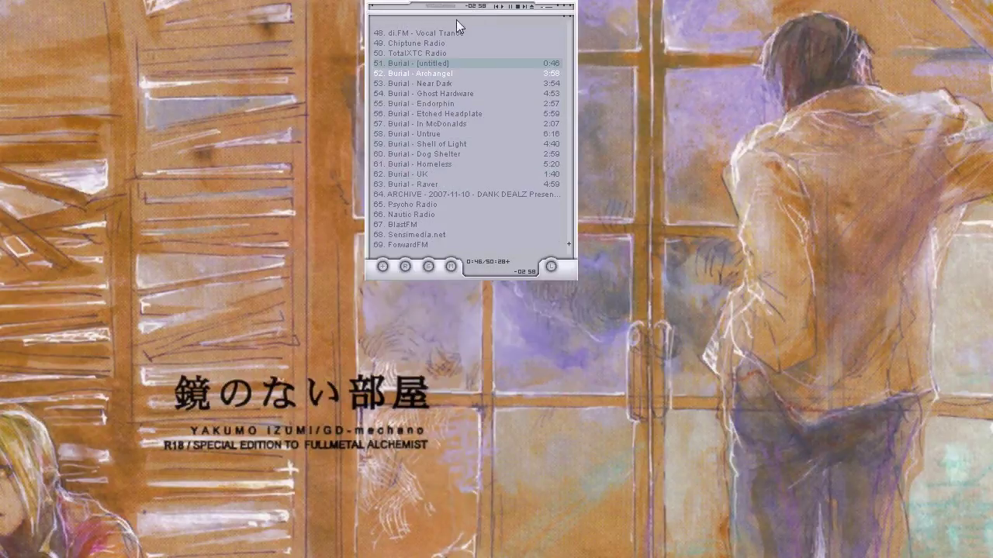
double_click(457, 18)
left_click_drag(457, 18, 441, 4)
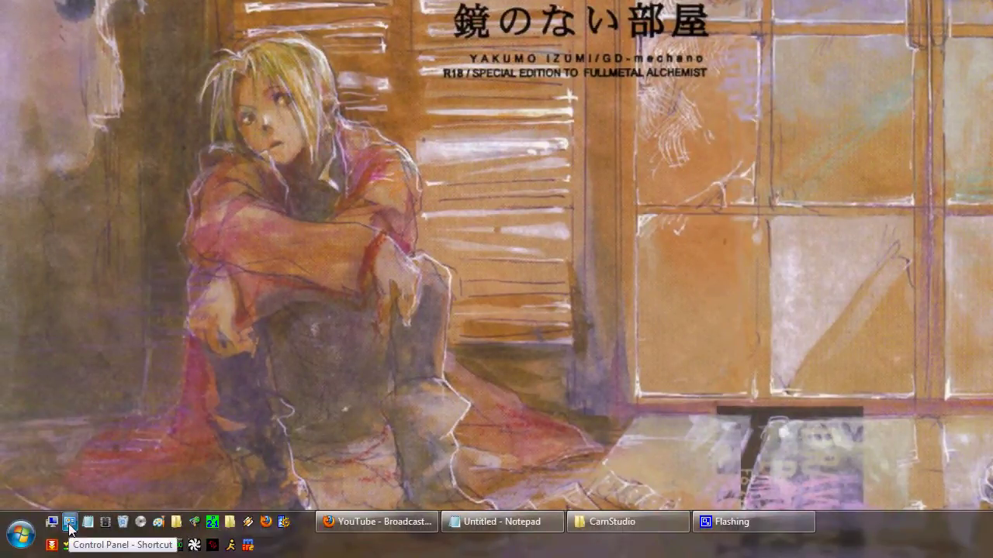
- Open the Sound settings through Hardware and Sound in Control Panel and show the recording devices
left_click(69, 528)
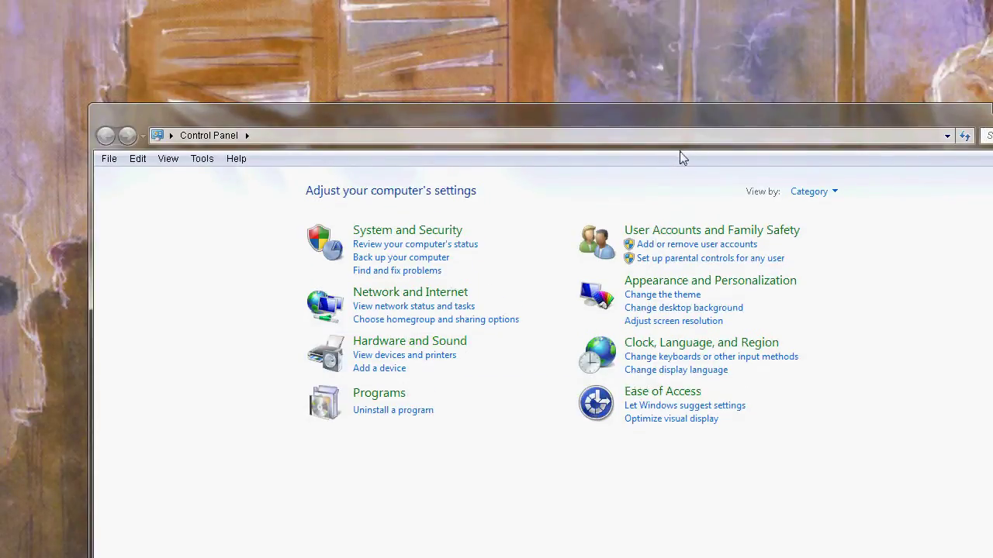
left_click(438, 343)
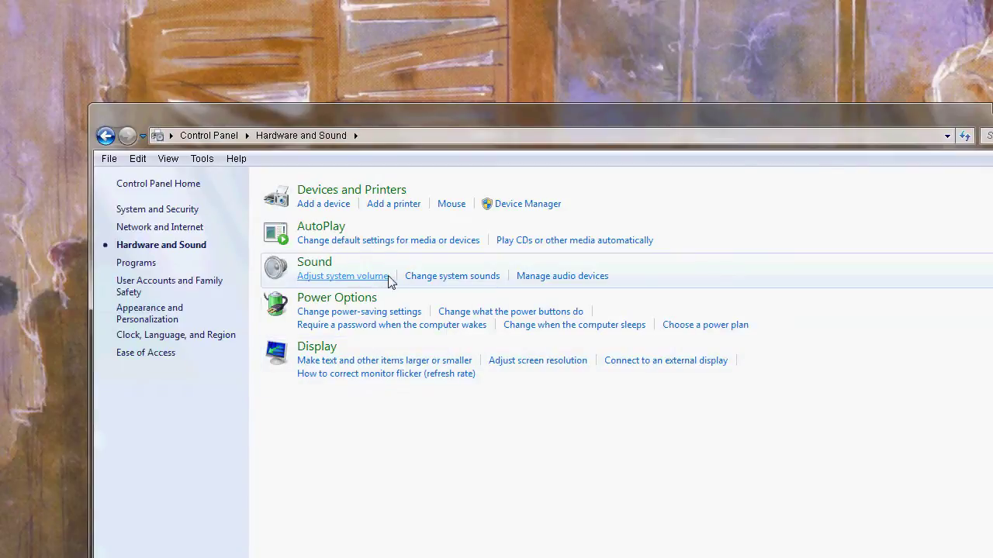
left_click(439, 282)
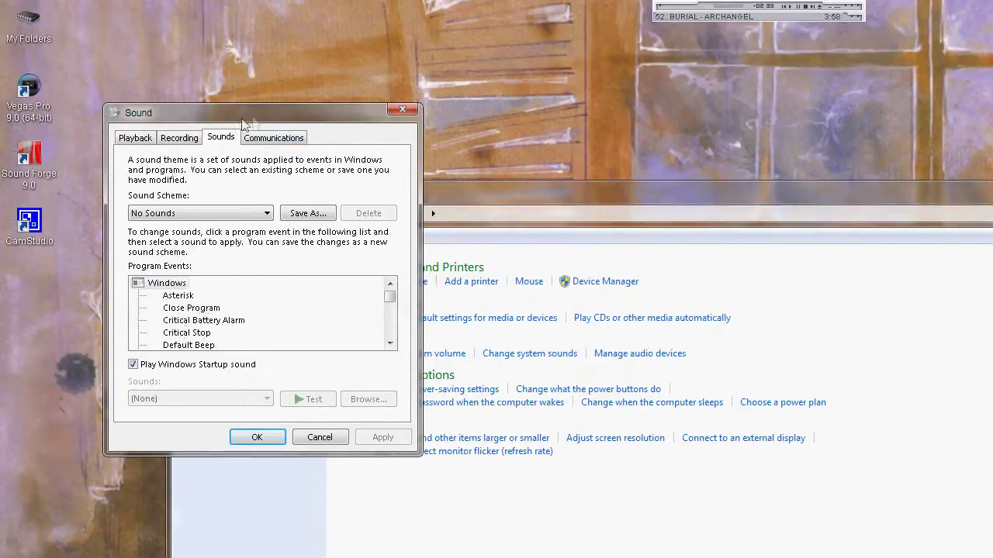
left_click_drag(217, 99, 395, 149)
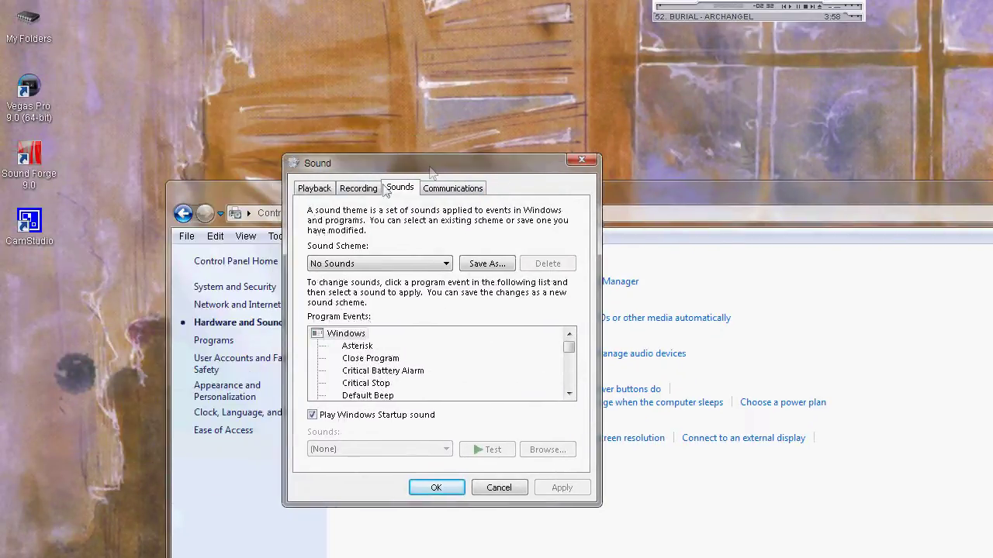
left_click(361, 191)
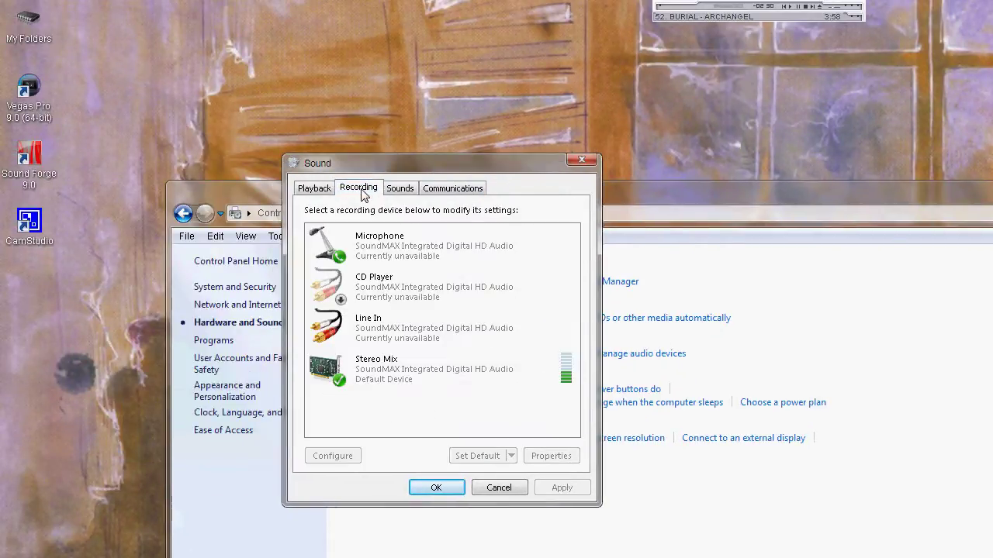
- Check the recording list's options for showing disabled and disconnected devices, and the options available for Stereo Mix
left_click(380, 241)
left_click(426, 386)
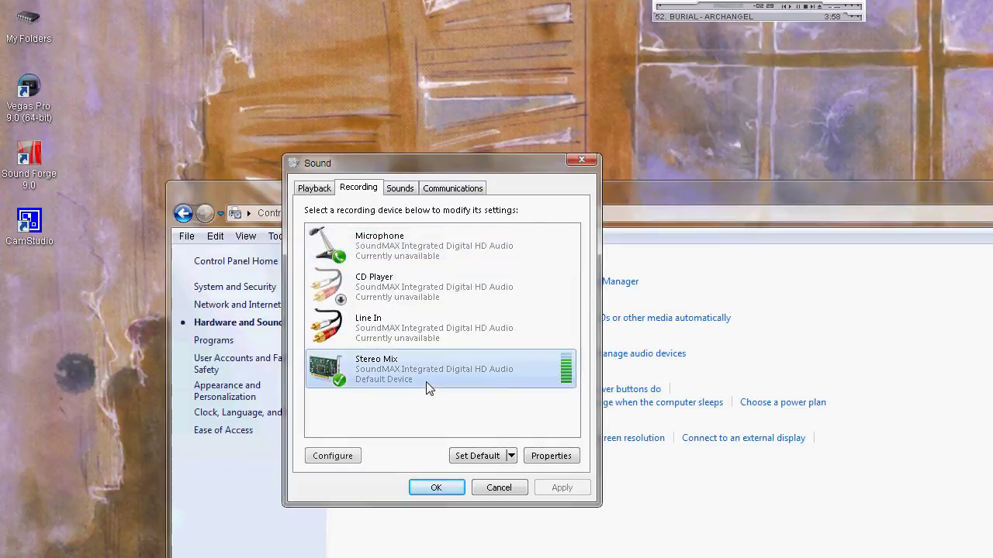
right_click(398, 398)
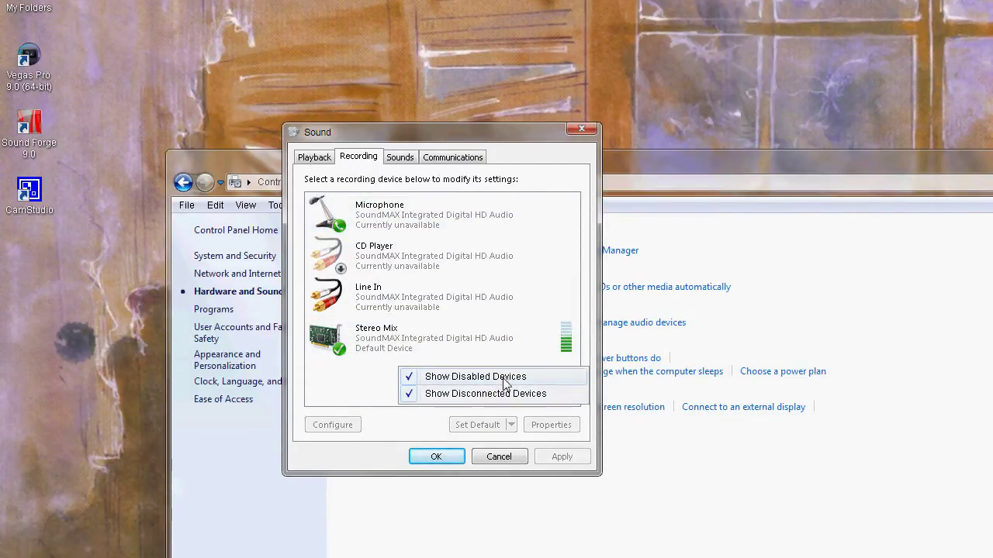
left_click(366, 337)
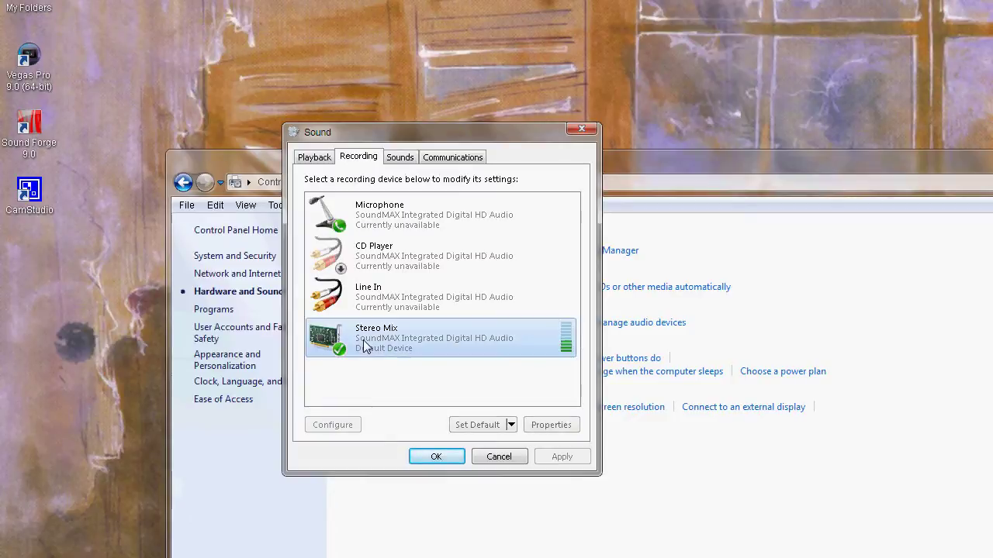
right_click(405, 336)
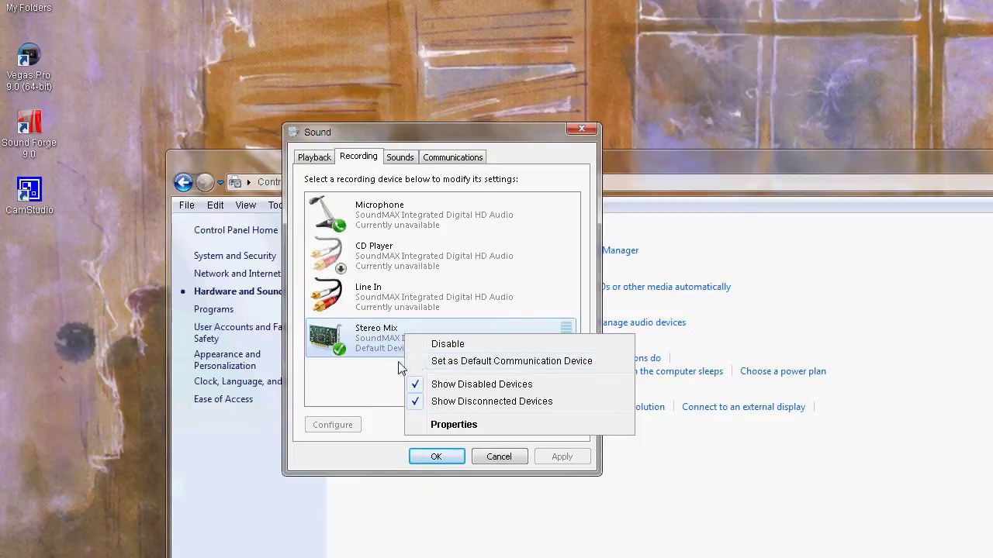
- Set the Microphone as the default recording device
right_click(415, 208)
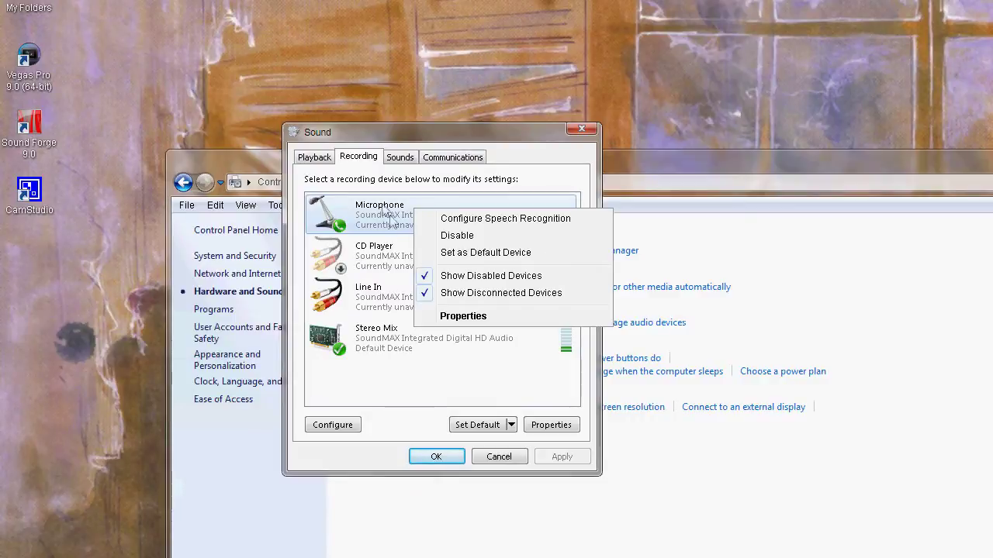
left_click(387, 223)
right_click(388, 222)
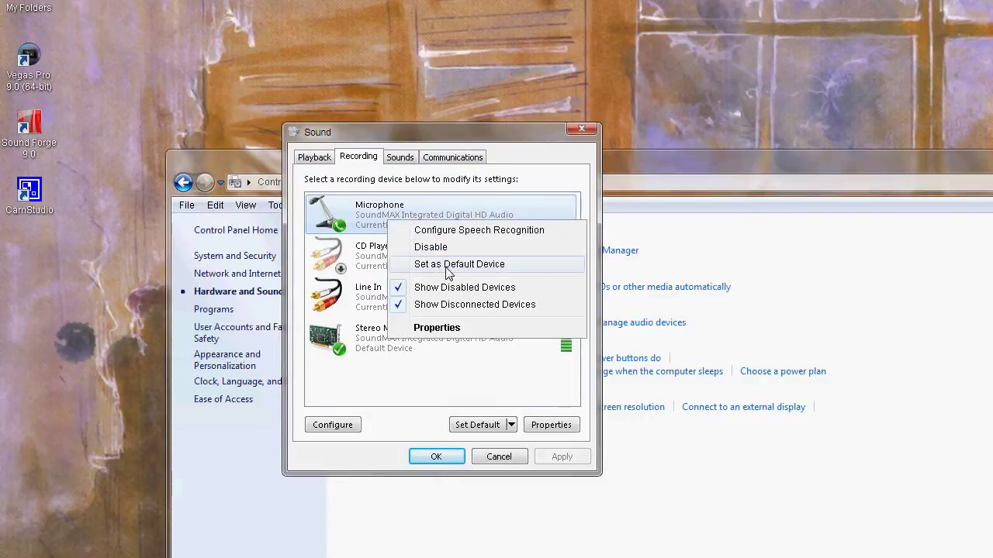
left_click(446, 265)
- Set Stereo Mix as the default recording device and the Microphone as the default communication device
right_click(412, 338)
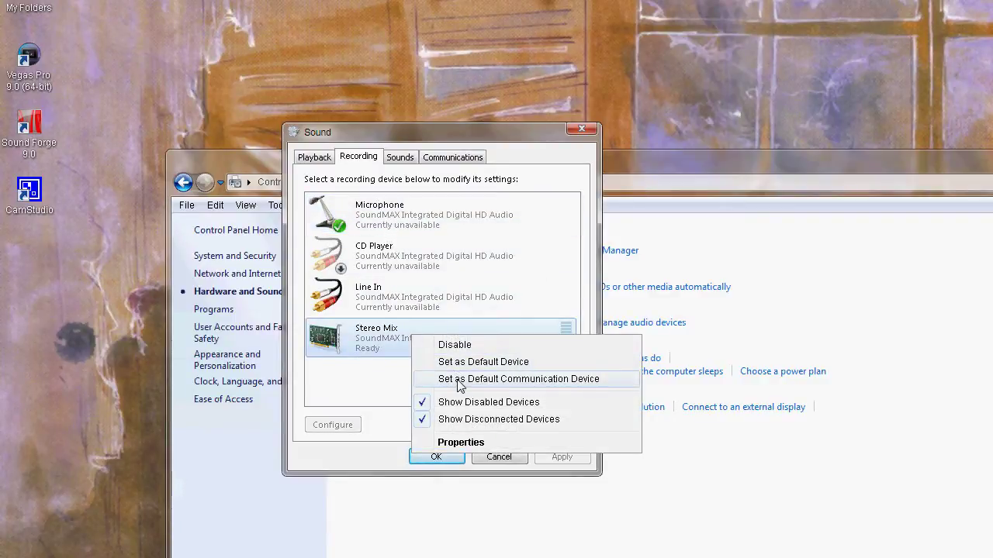
left_click(457, 379)
right_click(423, 343)
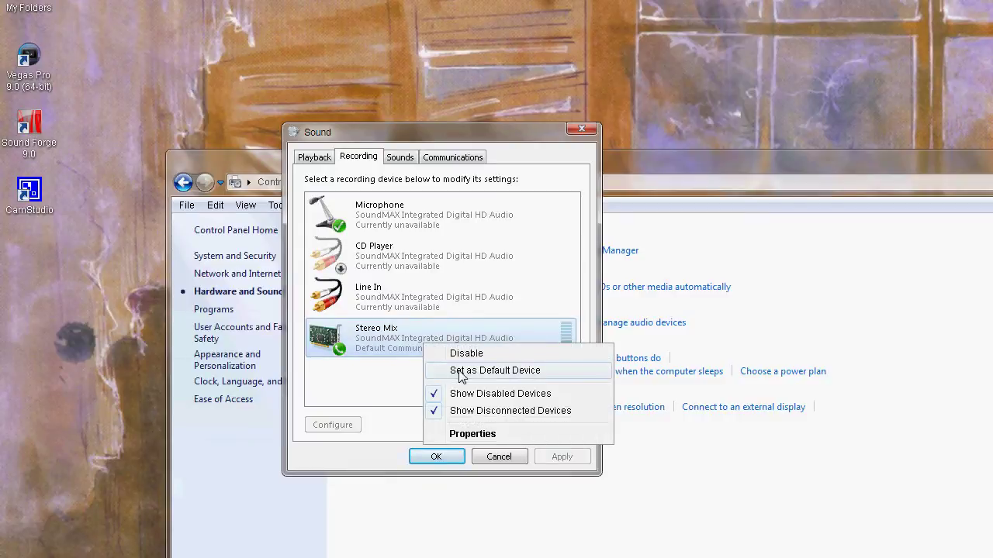
left_click(516, 374)
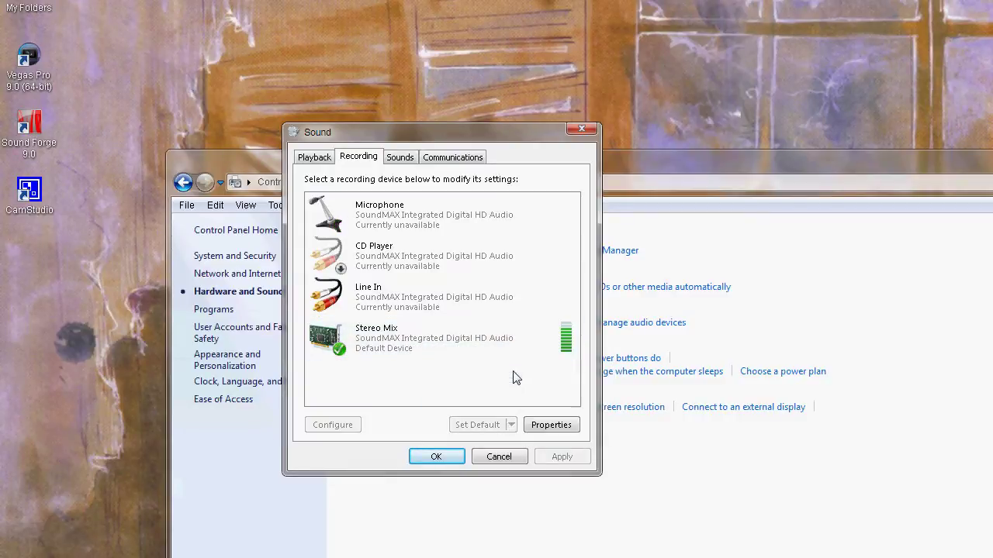
right_click(453, 220)
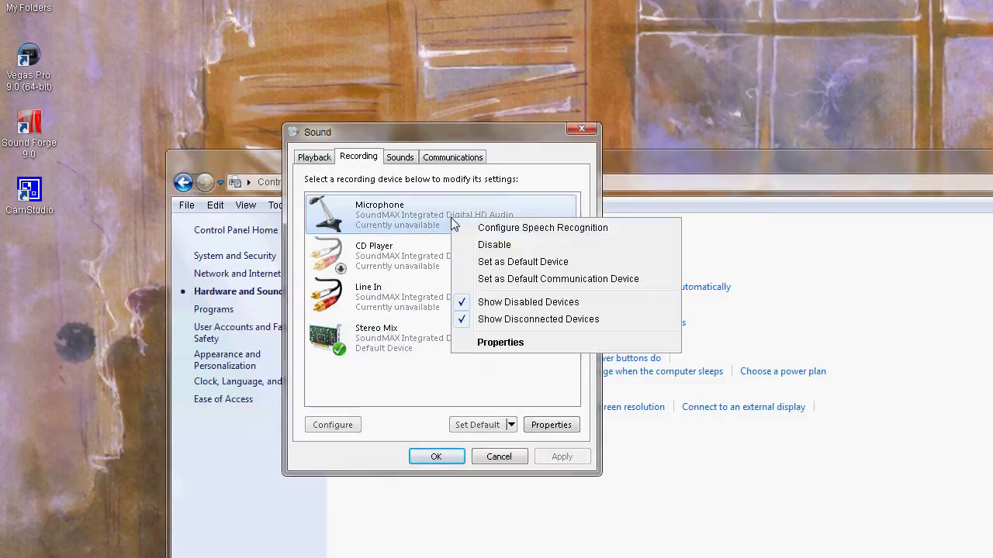
left_click(506, 285)
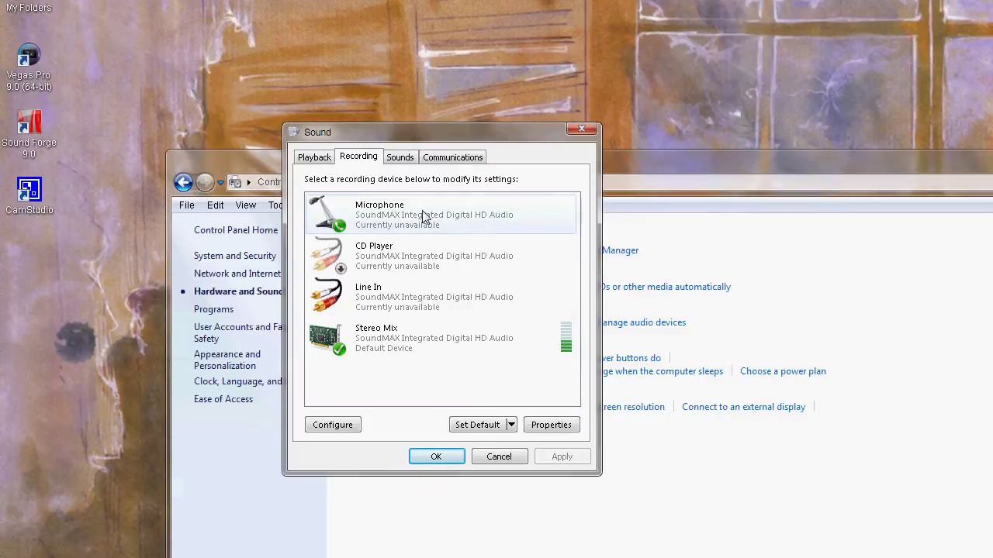
- Review the recording level in the Stereo Mix properties and accept the dialog
left_click(417, 342)
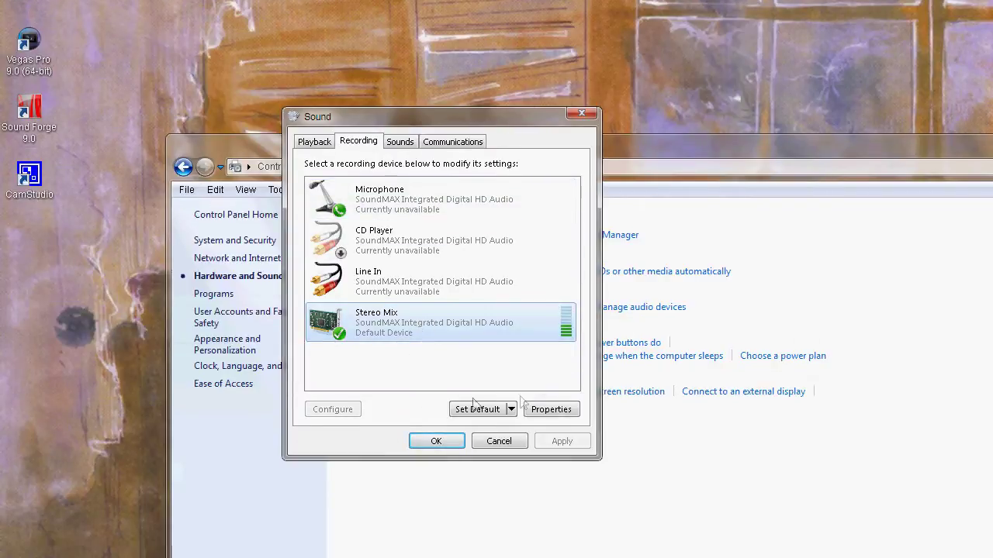
left_click(551, 424)
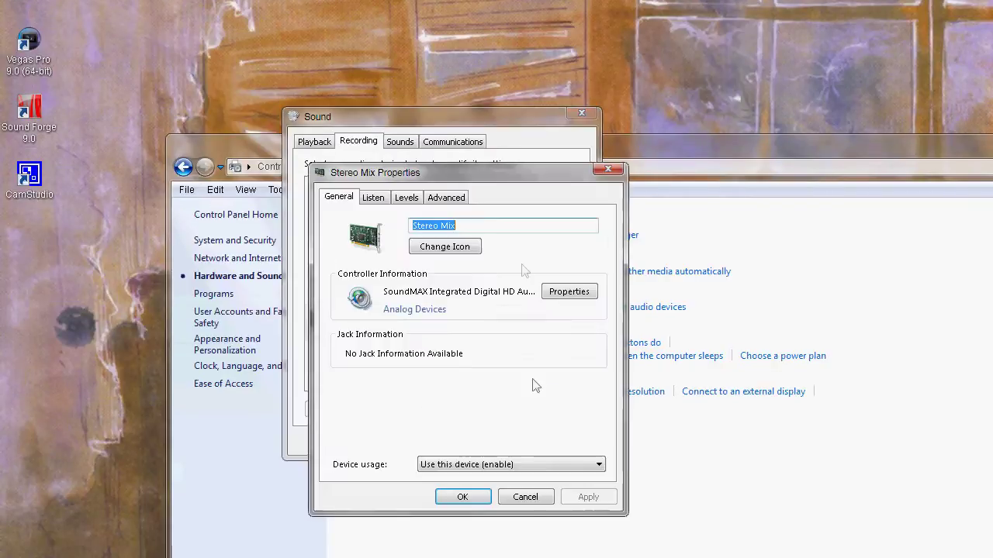
left_click(406, 216)
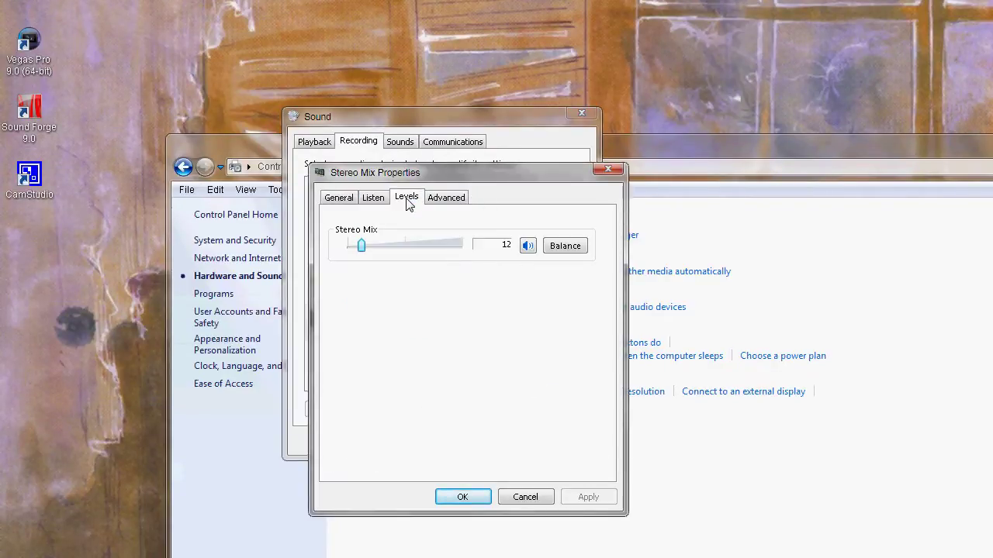
left_click_drag(423, 178, 481, 207)
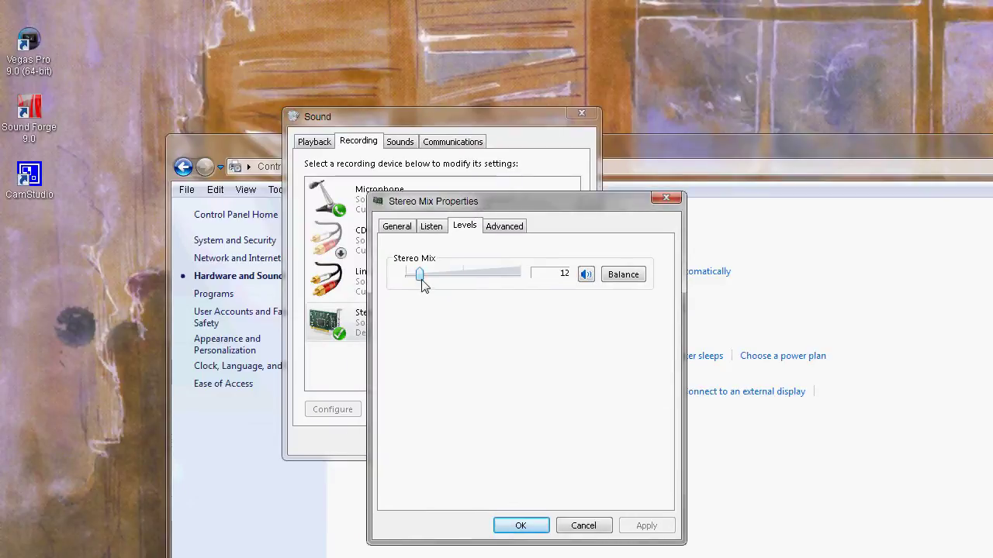
left_click_drag(456, 208, 415, 370)
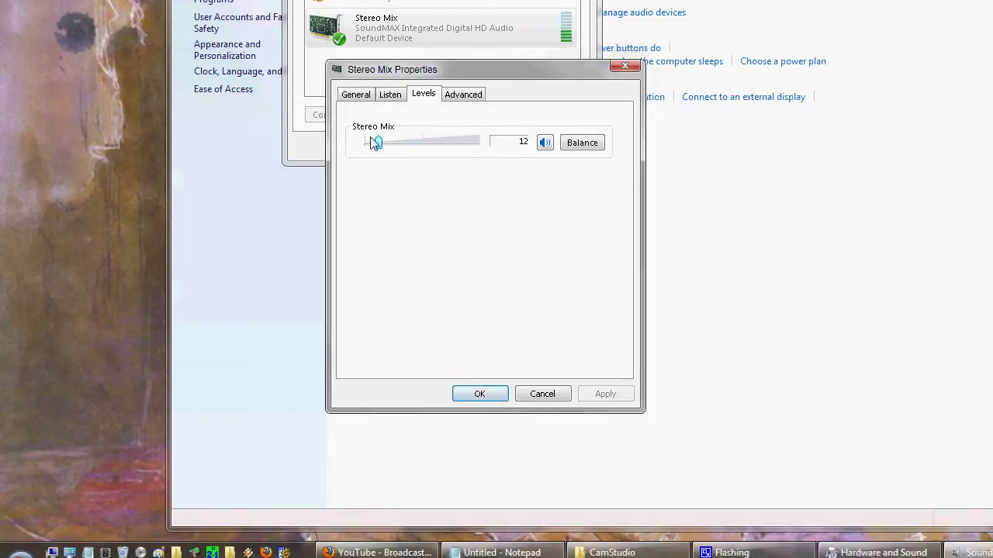
left_click(459, 394)
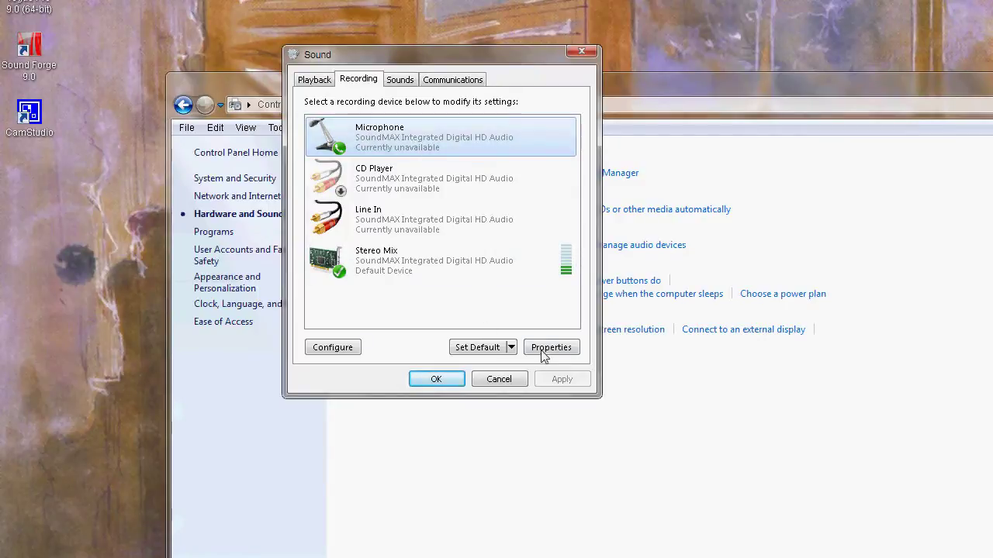
- Review the Microphone's boost, level and listening properties, accept the dialog, and display the playback devices
left_click(549, 348)
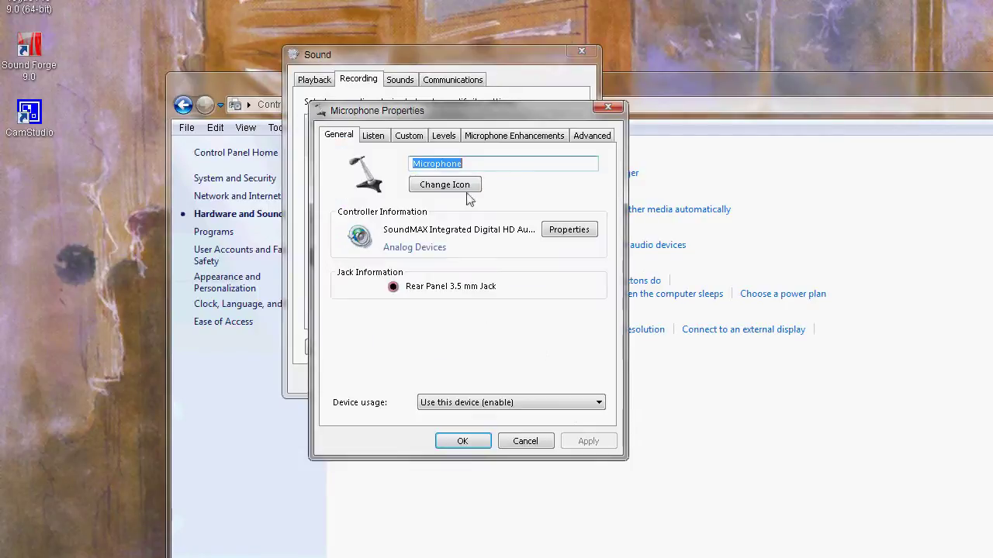
left_click(409, 138)
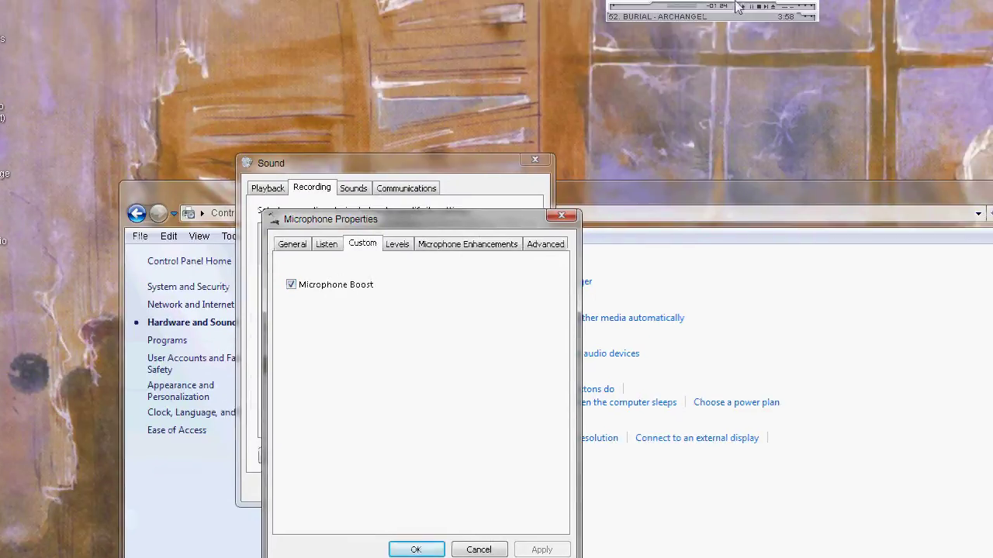
left_click(701, 51)
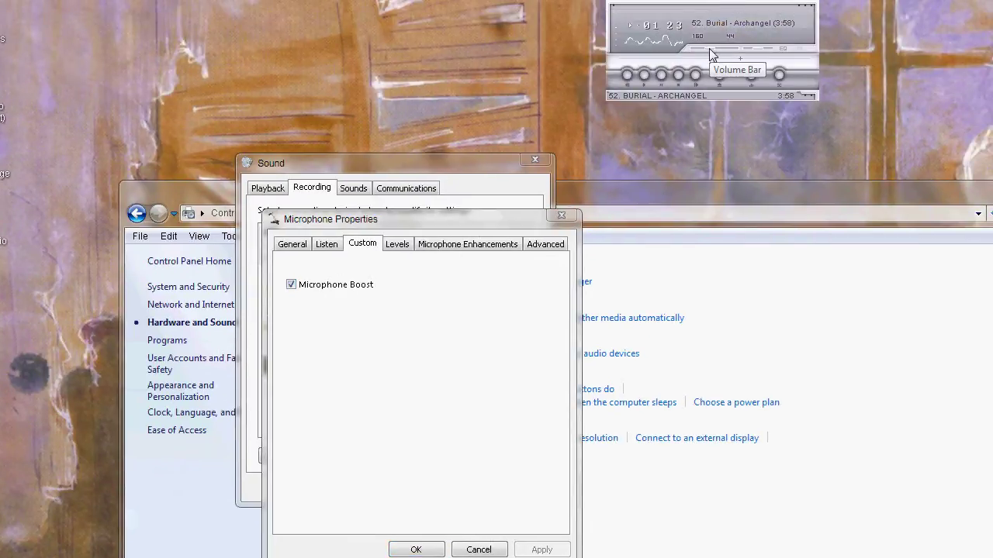
left_click(397, 245)
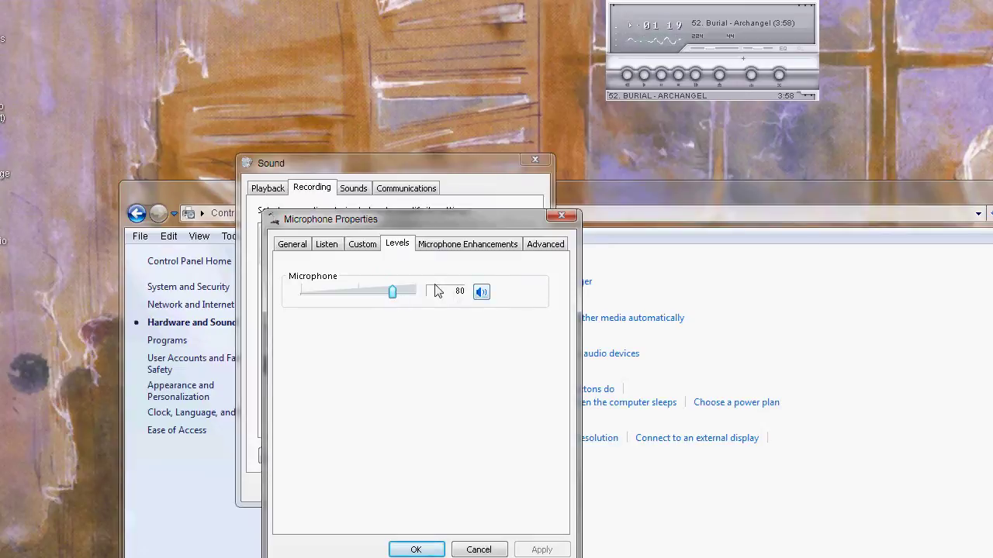
left_click(368, 247)
left_click(327, 248)
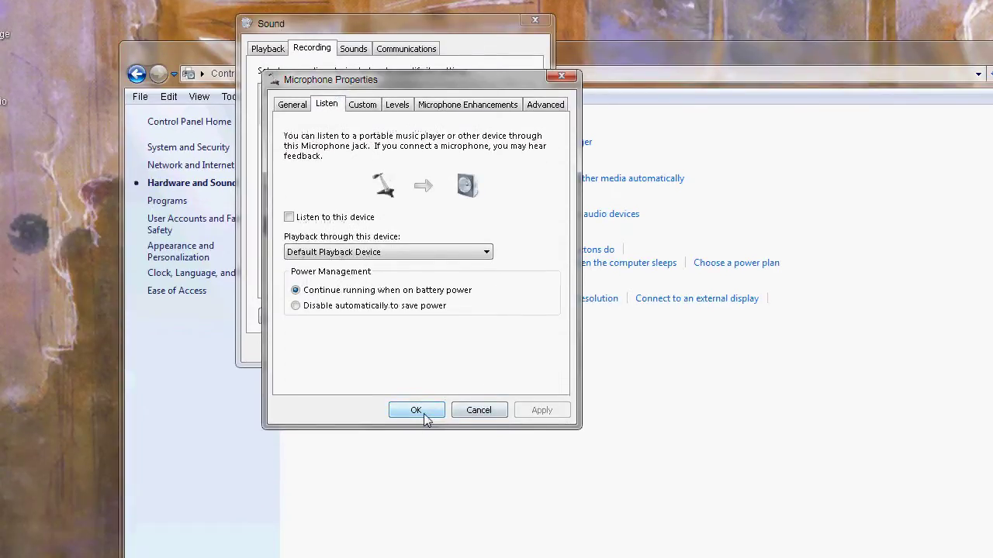
left_click(422, 551)
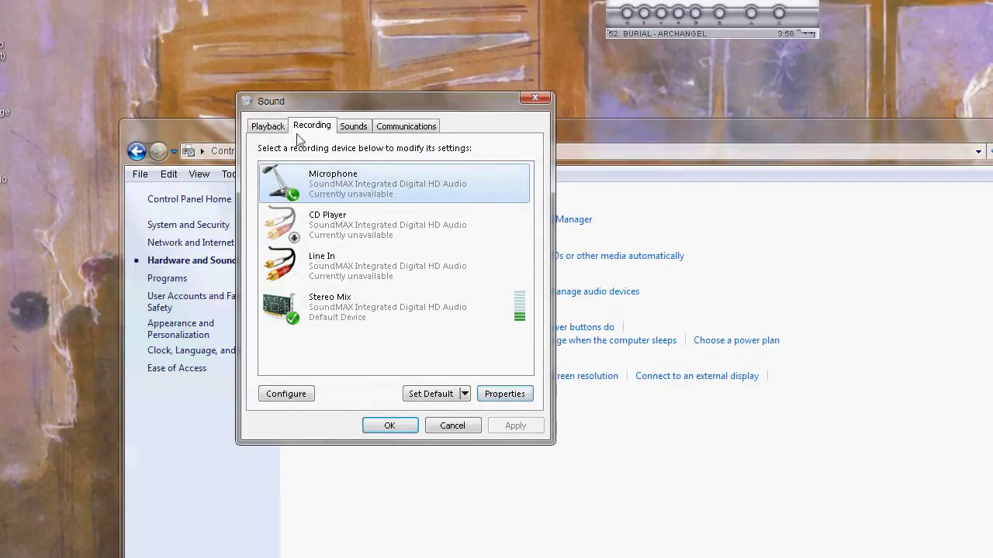
left_click(267, 48)
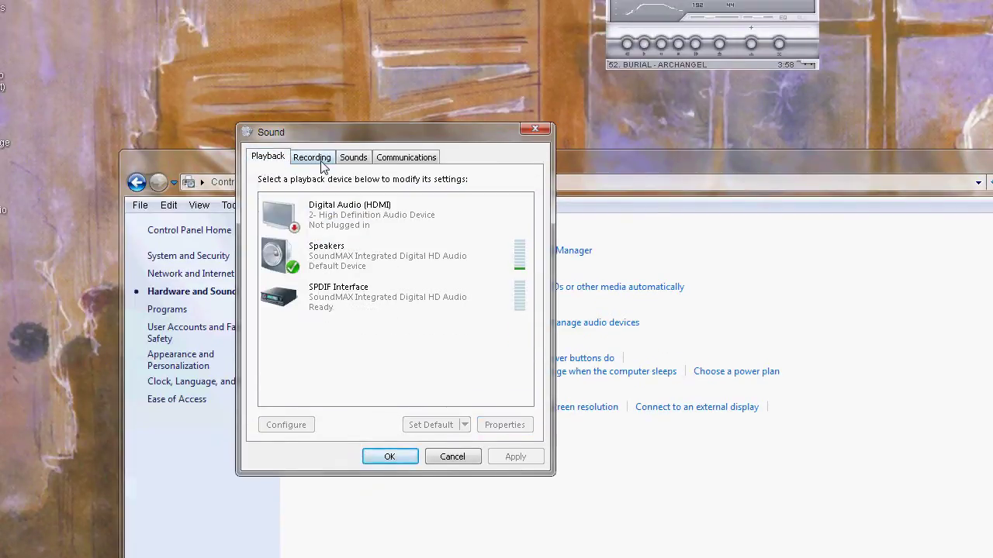
- Review the volume levels in the properties of the Speakers playback device and accept the dialog
left_click(380, 271)
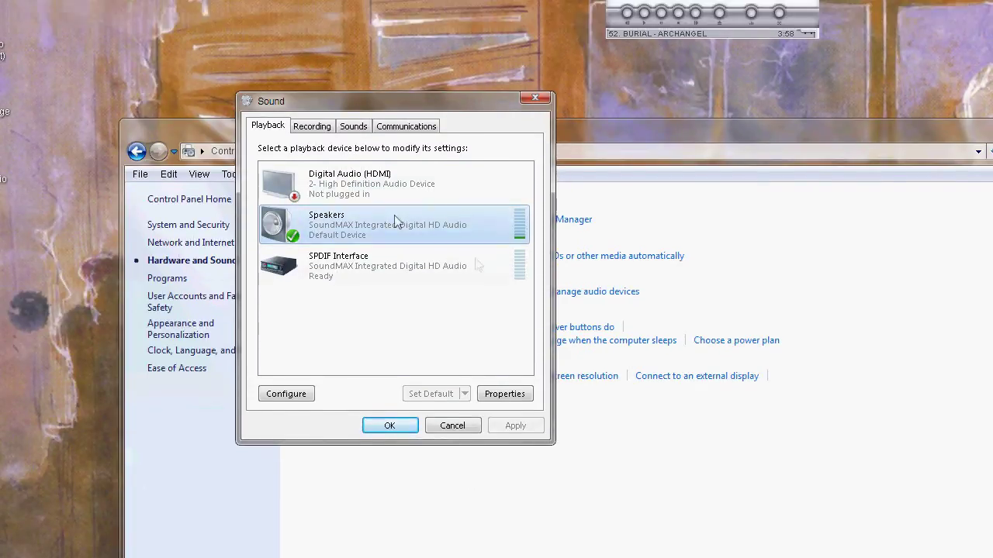
left_click(504, 363)
left_click(362, 186)
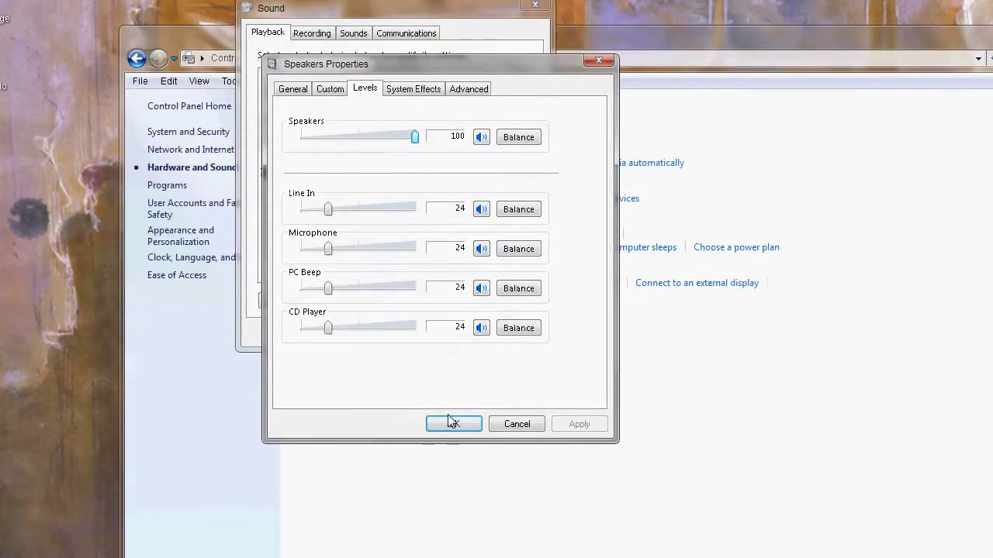
left_click(454, 486)
- Select Stereo Mix among the recording devices and accept the Sound settings
left_click(312, 80)
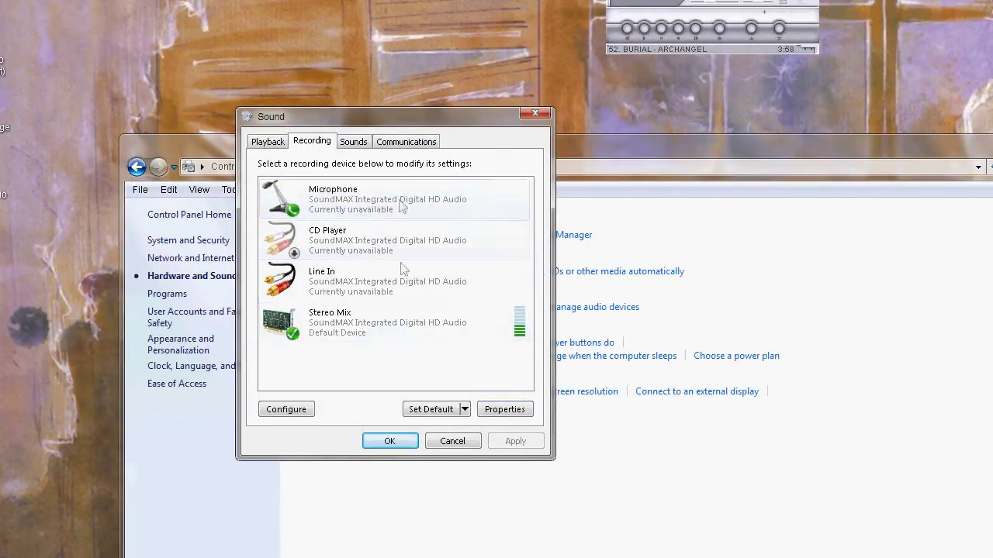
left_click(408, 326)
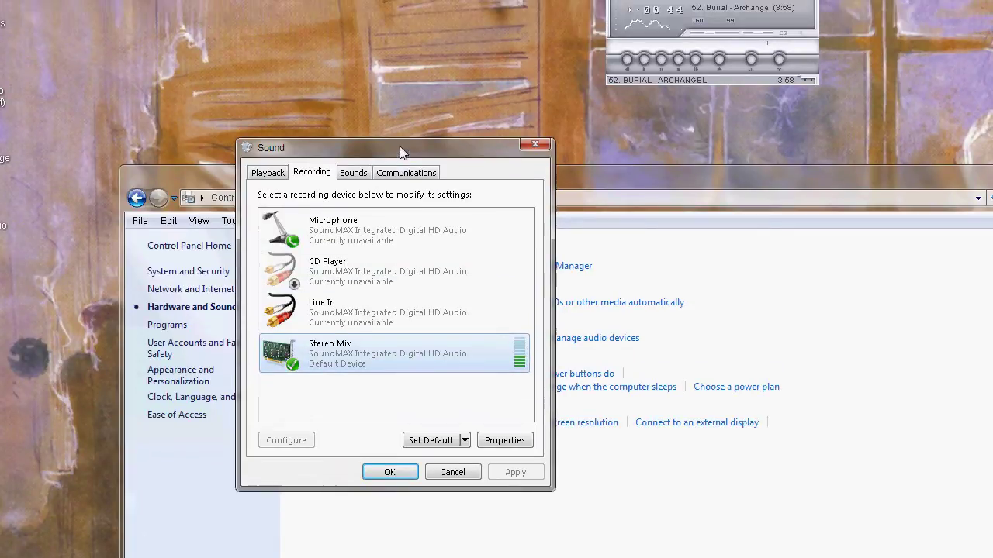
left_click_drag(400, 146, 446, 190)
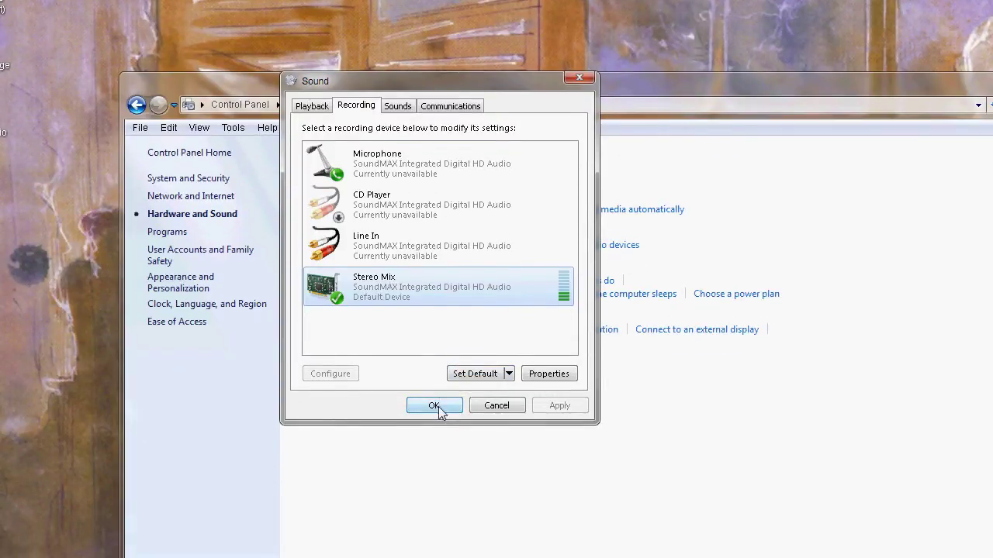
left_click(435, 406)
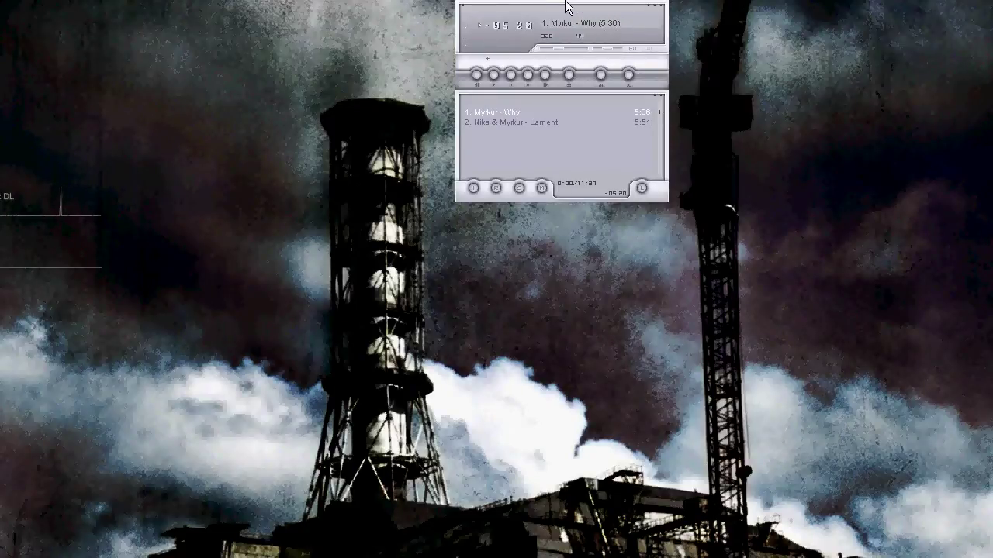
- Launch the Windows XP volume mixer by running sndvol32.exe
left_click_drag(557, 4, 526, 22)
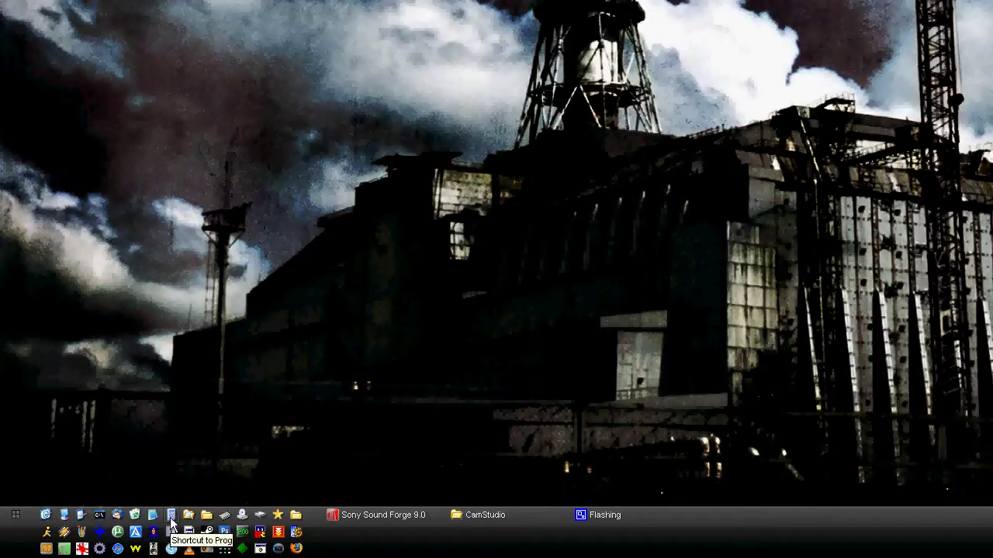
left_click(12, 515)
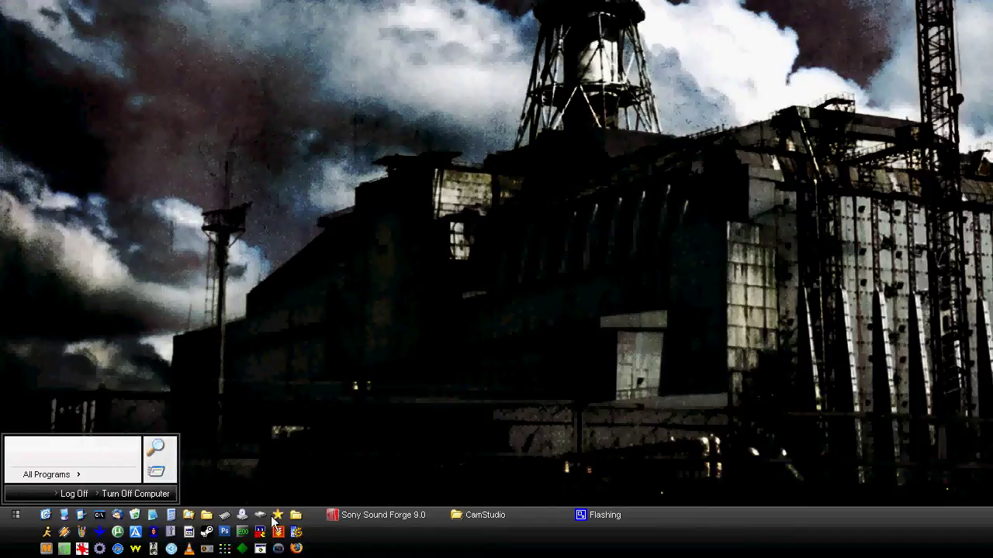
left_click(157, 475)
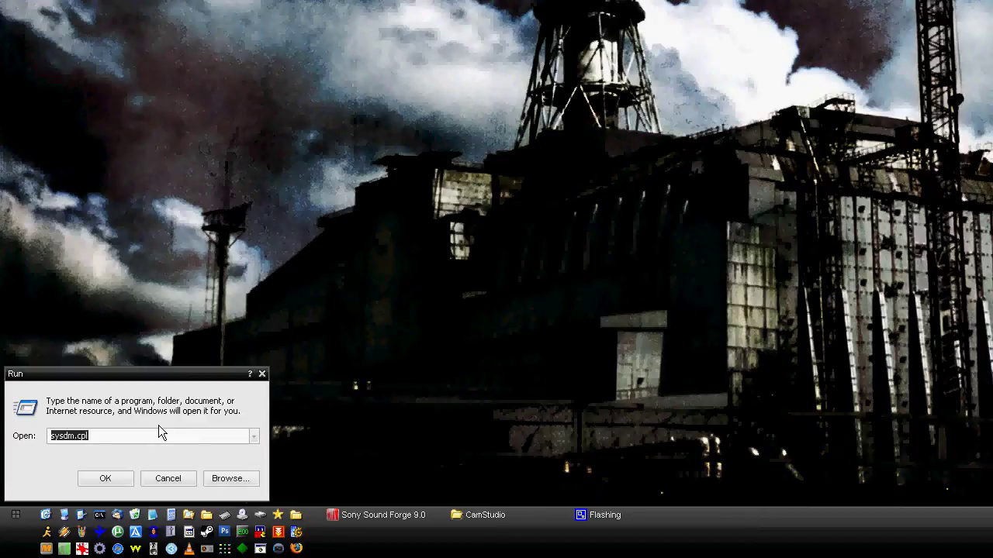
type("sndvol32")
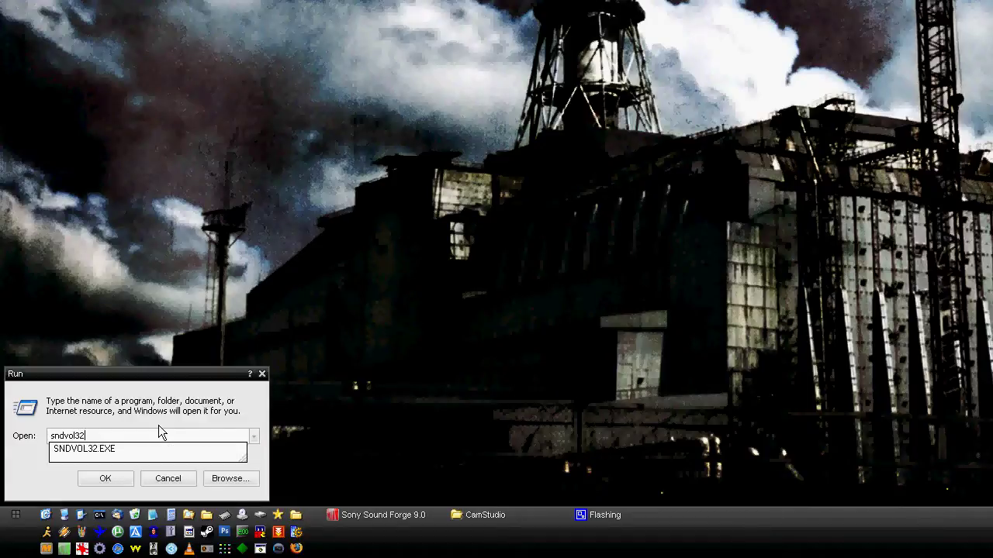
type(".exe")
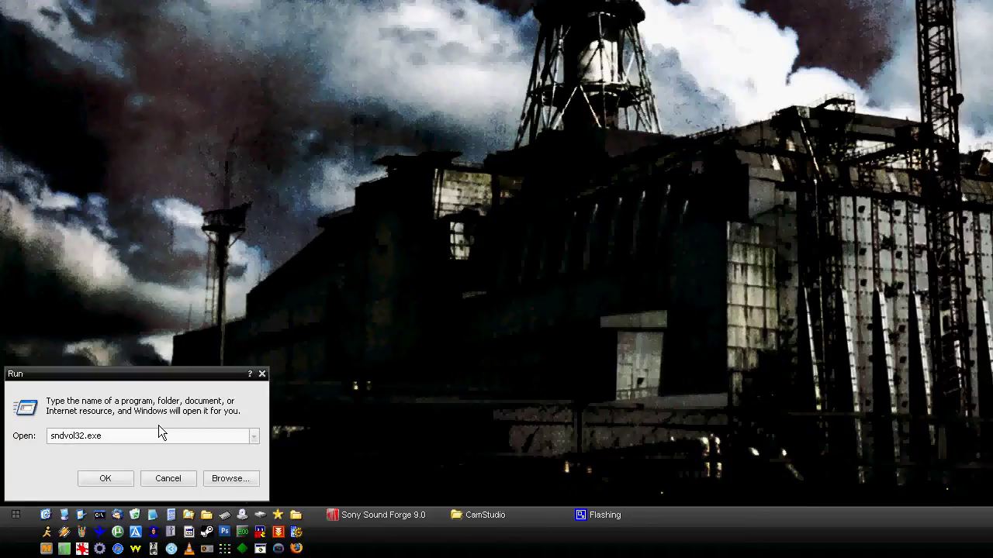
key("Return")
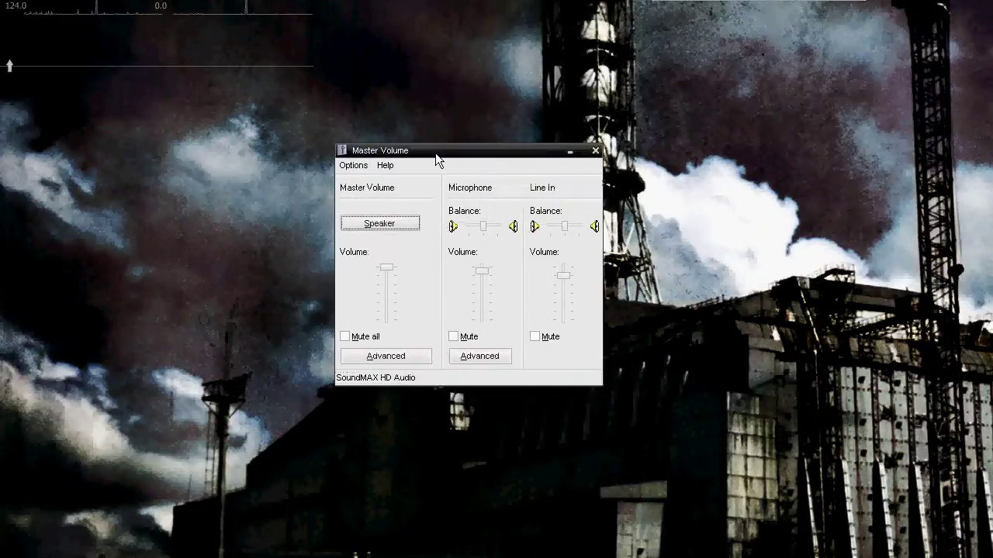
- Open the volume mixer's properties and review which playback volume controls are shown
left_click(353, 165)
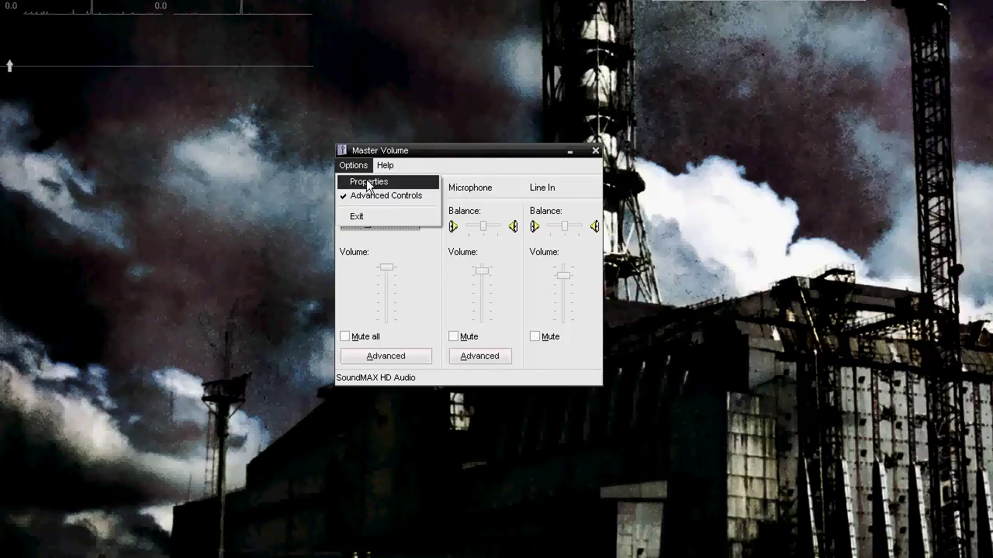
left_click(368, 181)
left_click_drag(430, 182, 453, 160)
left_click(411, 229)
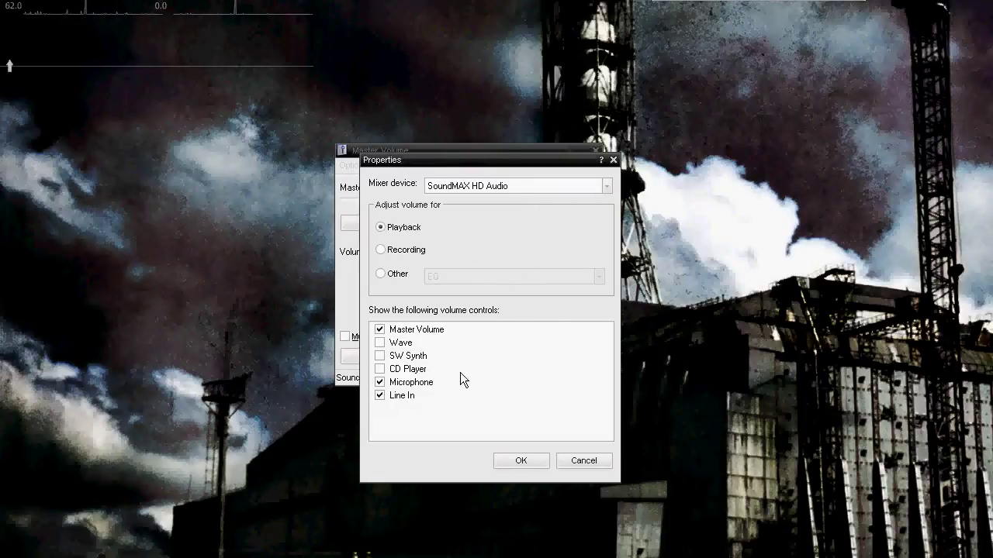
left_click(411, 334)
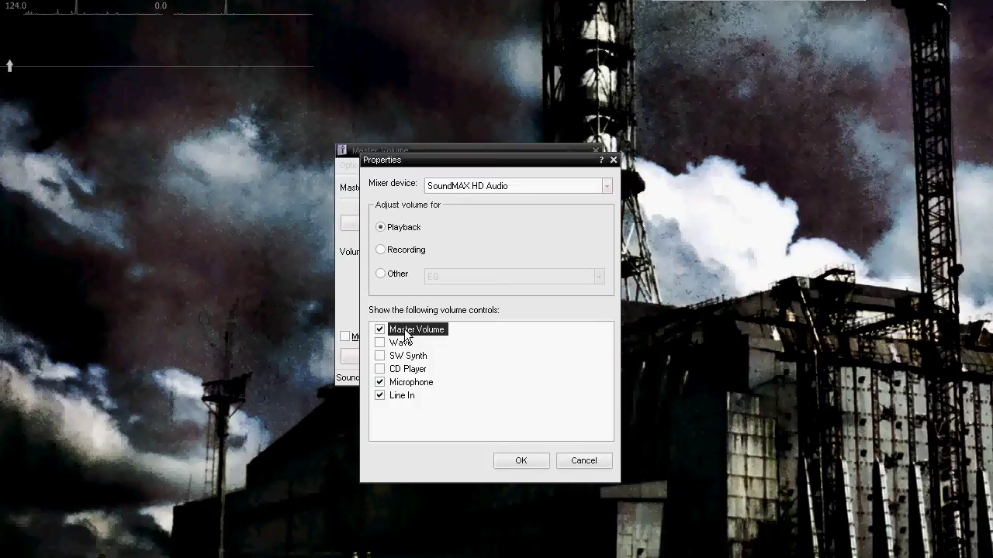
- Switch the mixer to the recording controls with Microphone and Stereo Mix shown, and accept the properties
left_click(406, 253)
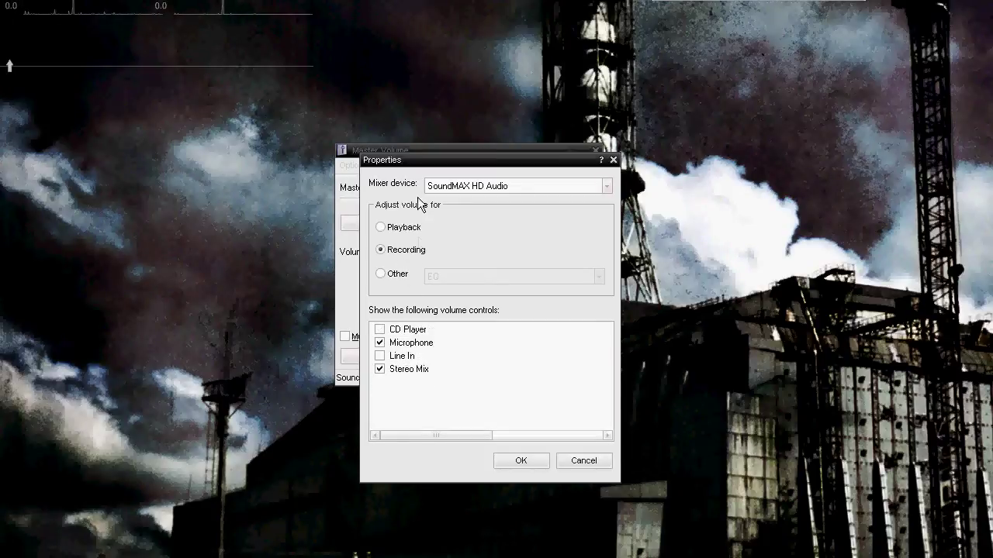
left_click(413, 343)
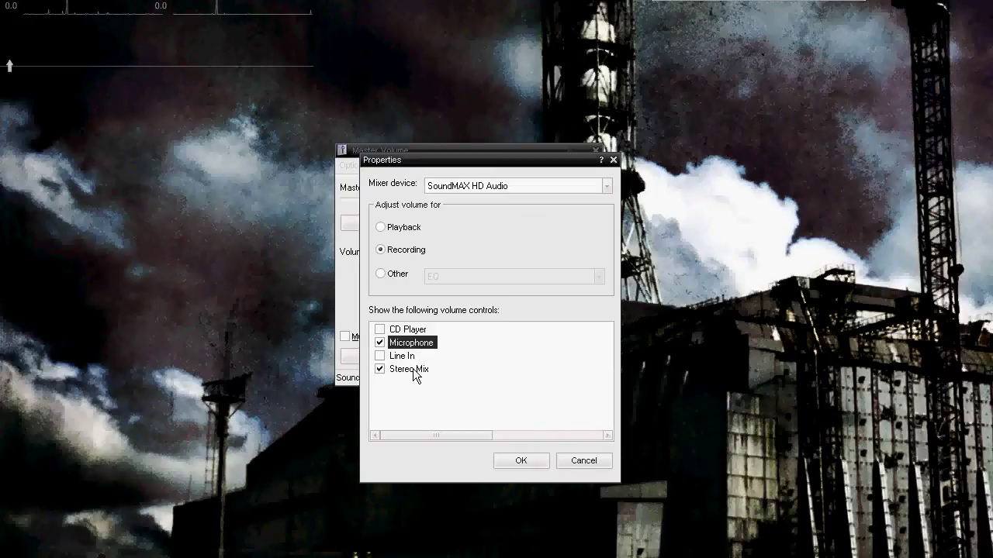
left_click(413, 370)
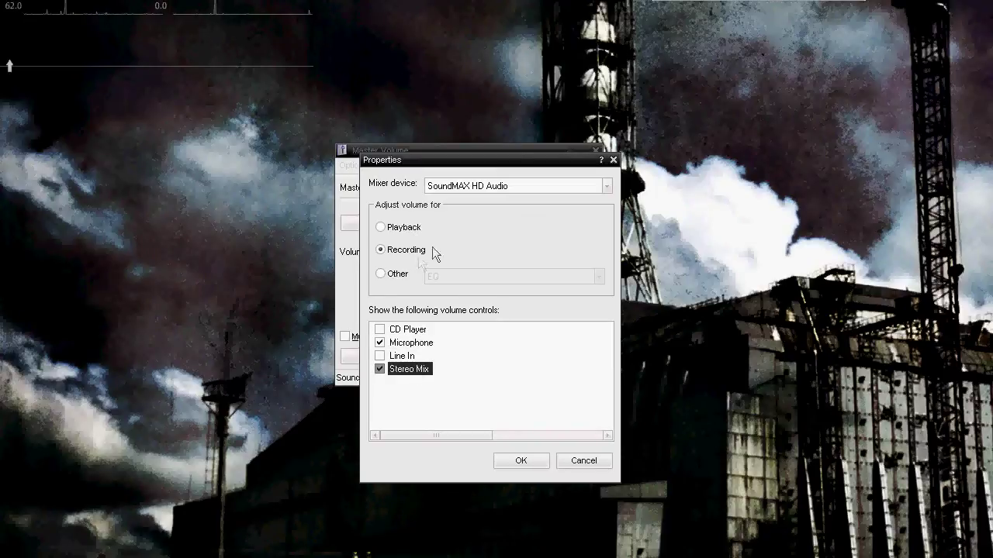
left_click(401, 251)
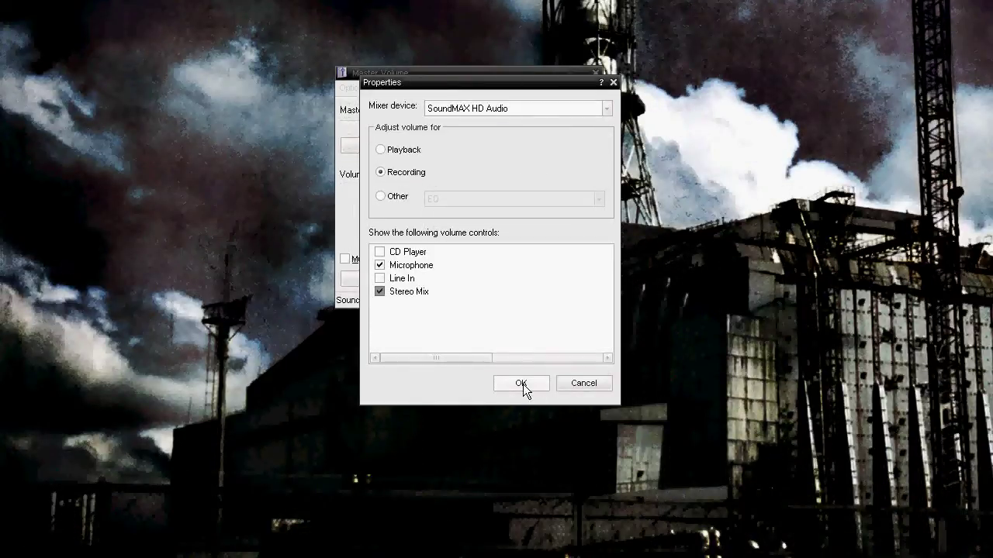
left_click(521, 383)
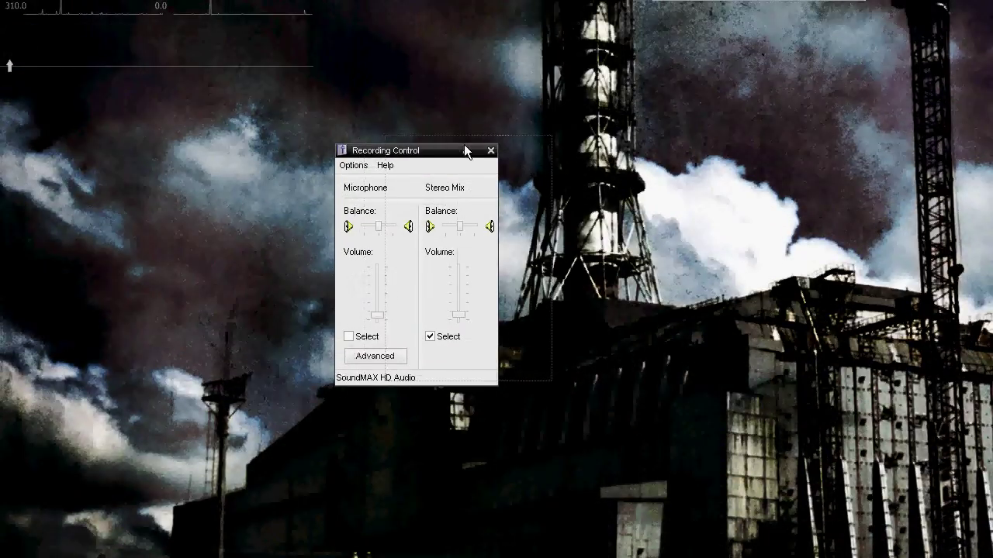
left_click_drag(464, 144, 515, 138)
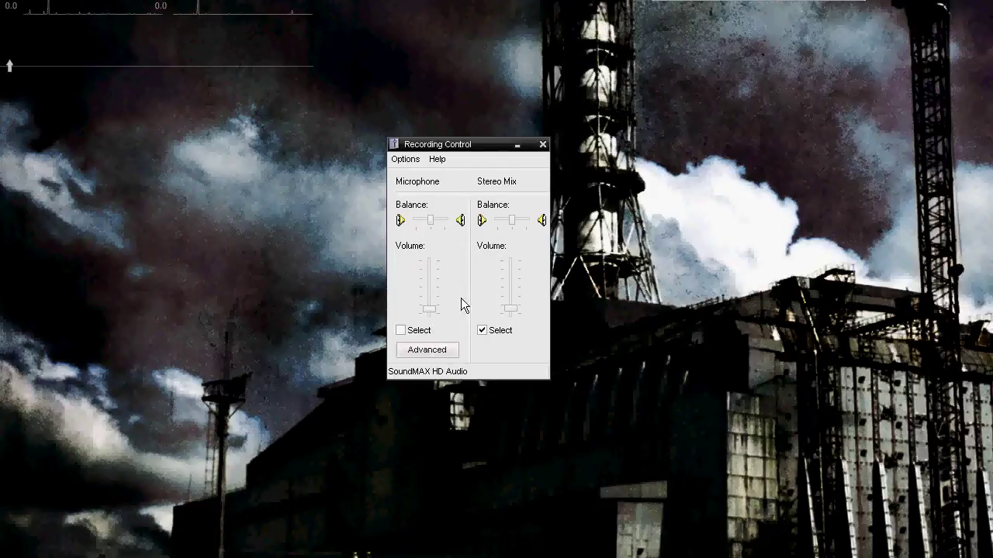
- Switch the mixer back to the playback volume controls through its properties
left_click_drag(438, 148, 452, 145)
left_click(420, 158)
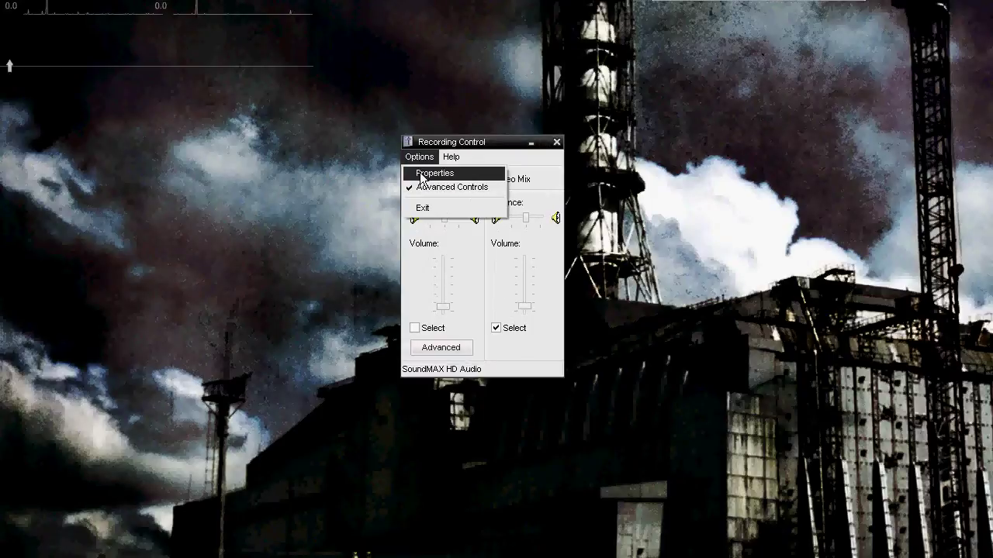
left_click(435, 173)
left_click(452, 248)
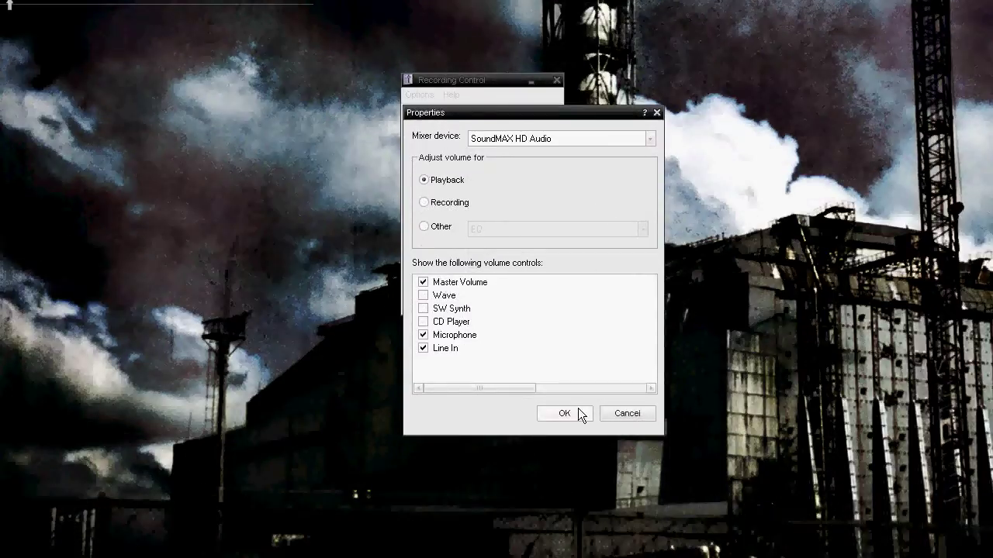
left_click(578, 416)
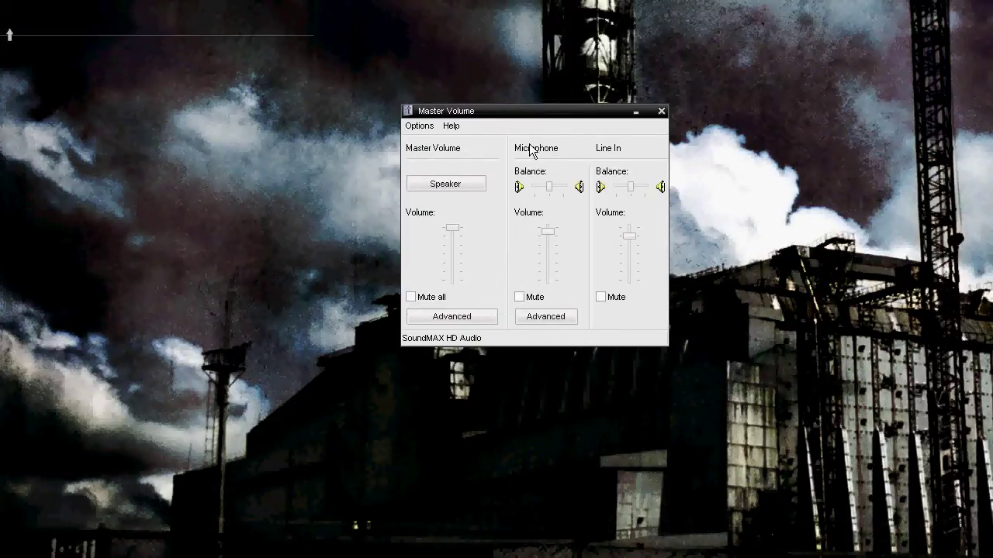
- Set the mixer properties to adjust the recording volume and return to the Recording Control window
left_click(451, 125)
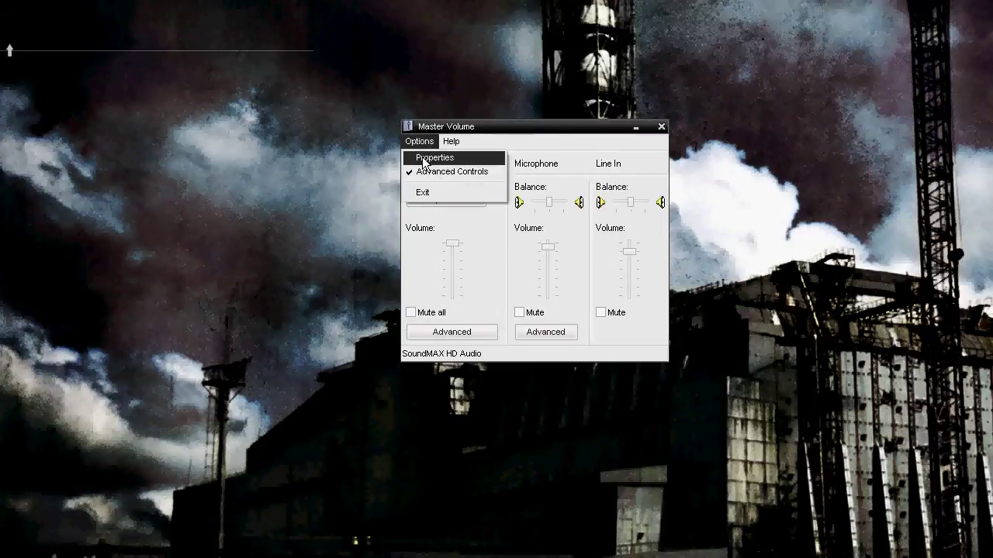
left_click(425, 142)
left_click(444, 251)
left_click(564, 460)
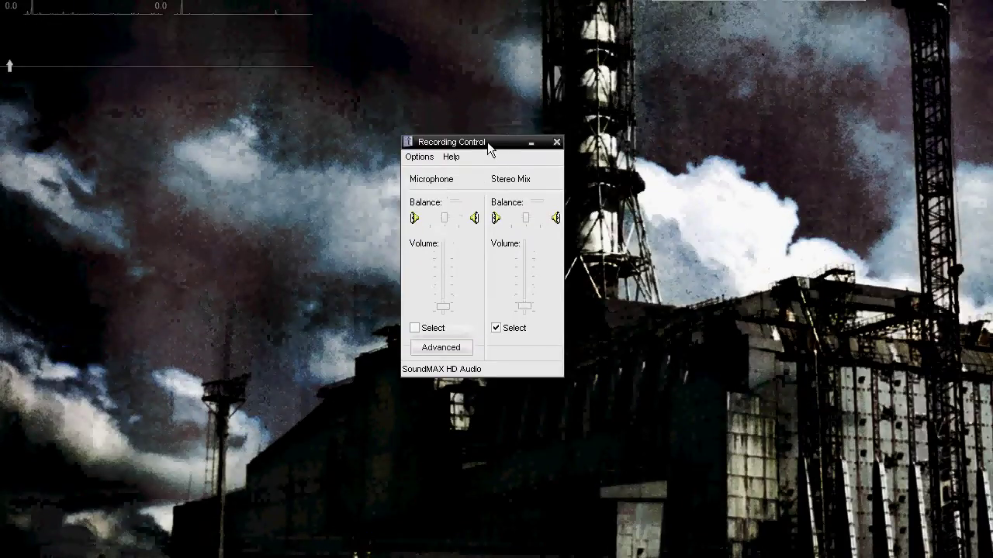
left_click_drag(487, 126, 503, 158)
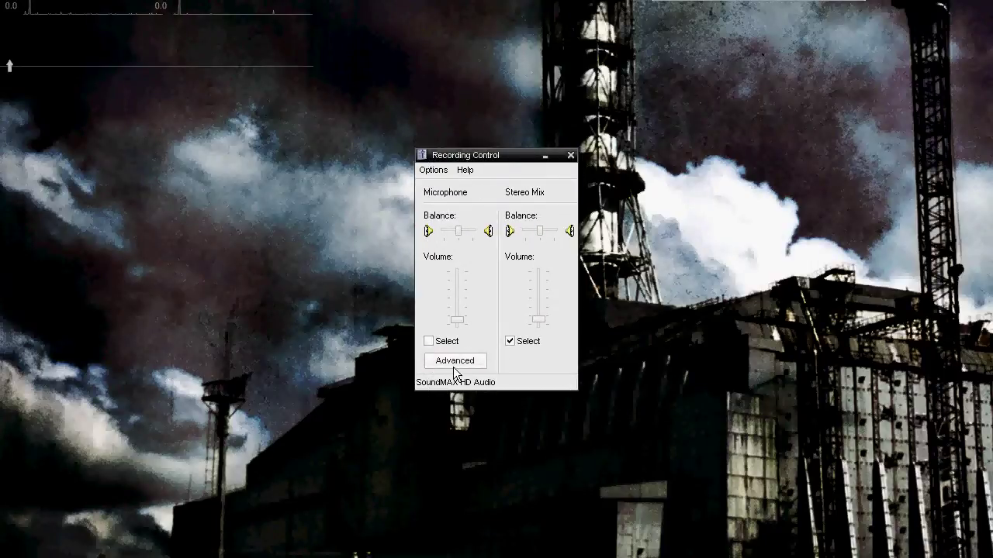
- Review the Microphone's advanced controls, including the microphone boost option, and close them
left_click(453, 366)
left_click_drag(544, 187, 737, 143)
left_click_drag(675, 144, 664, 149)
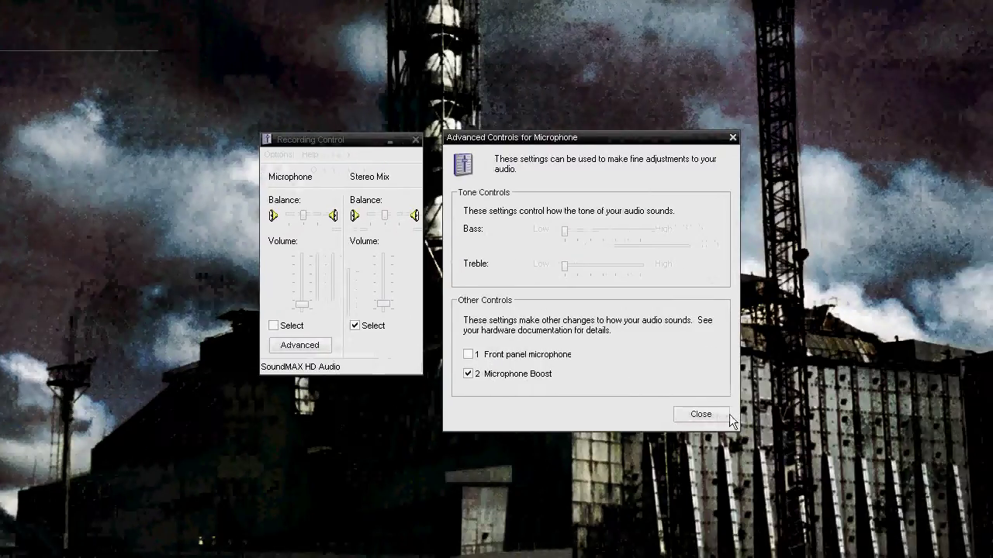
left_click(807, 430)
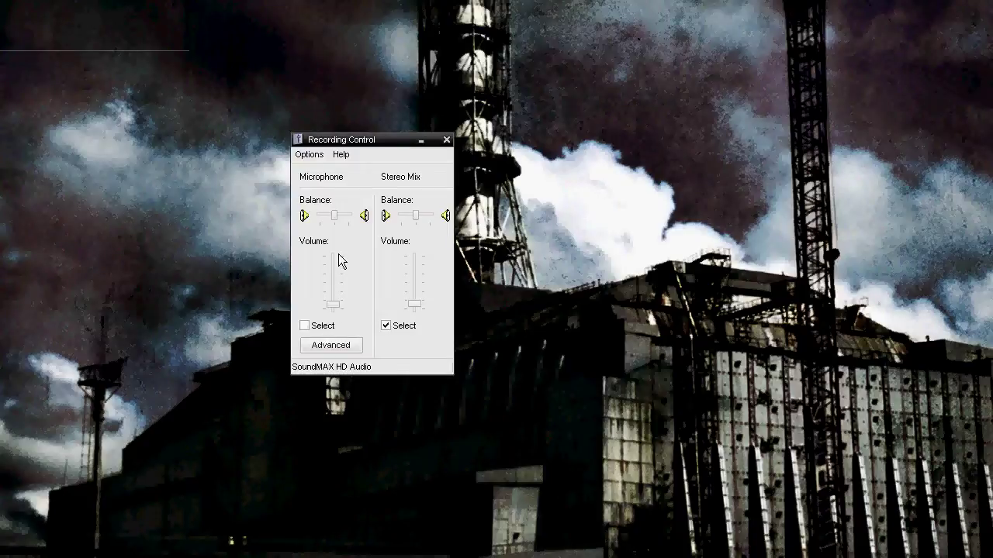
- Select Stereo Mix as the recording source and accept the mixer properties with Recording chosen
left_click(386, 324)
left_click(309, 154)
left_click(316, 172)
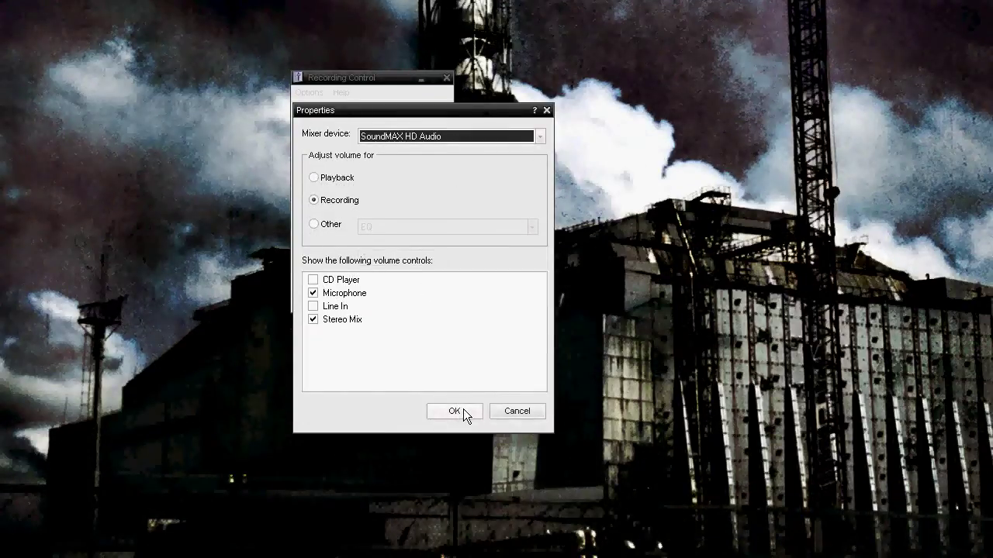
left_click(463, 409)
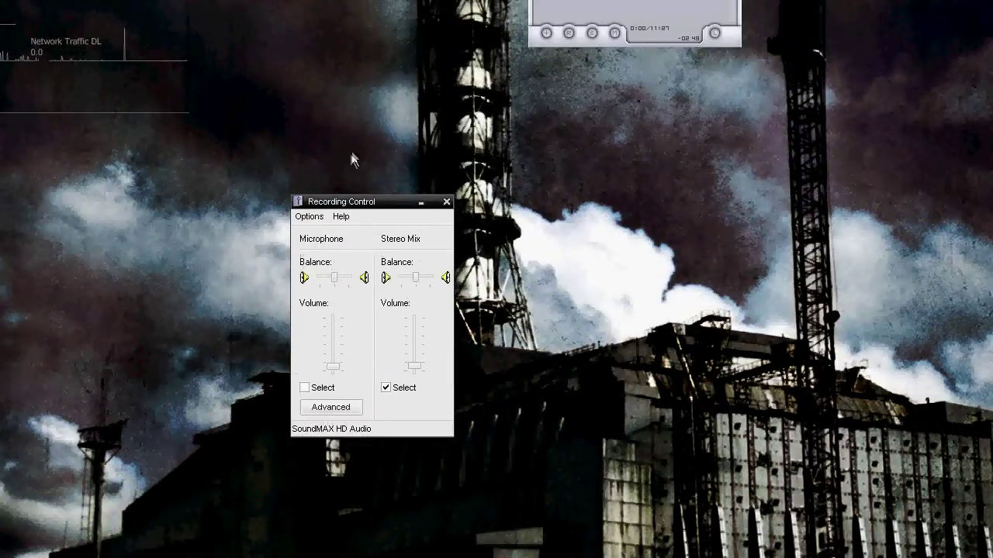
left_click_drag(347, 205, 436, 187)
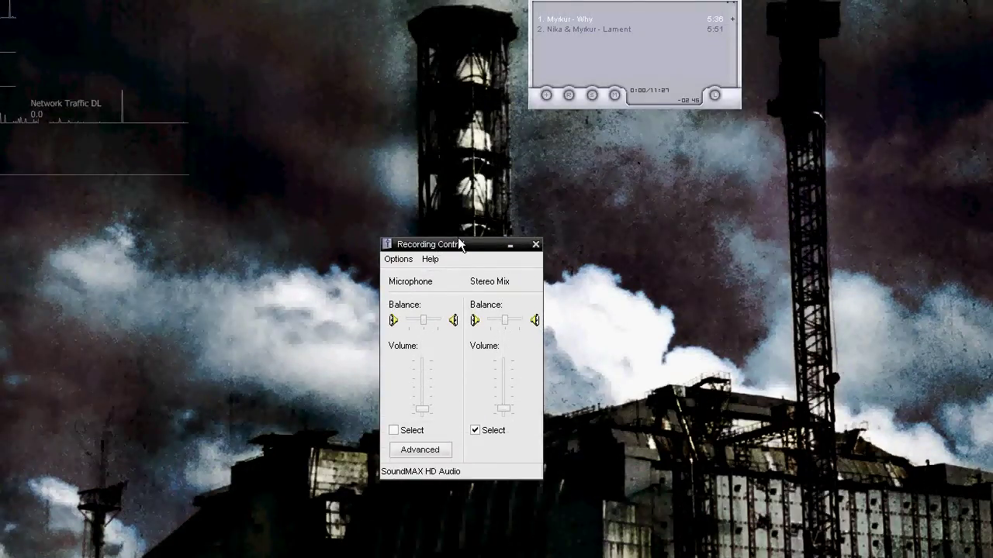
left_click_drag(468, 236, 432, 85)
left_click_drag(431, 163, 444, 96)
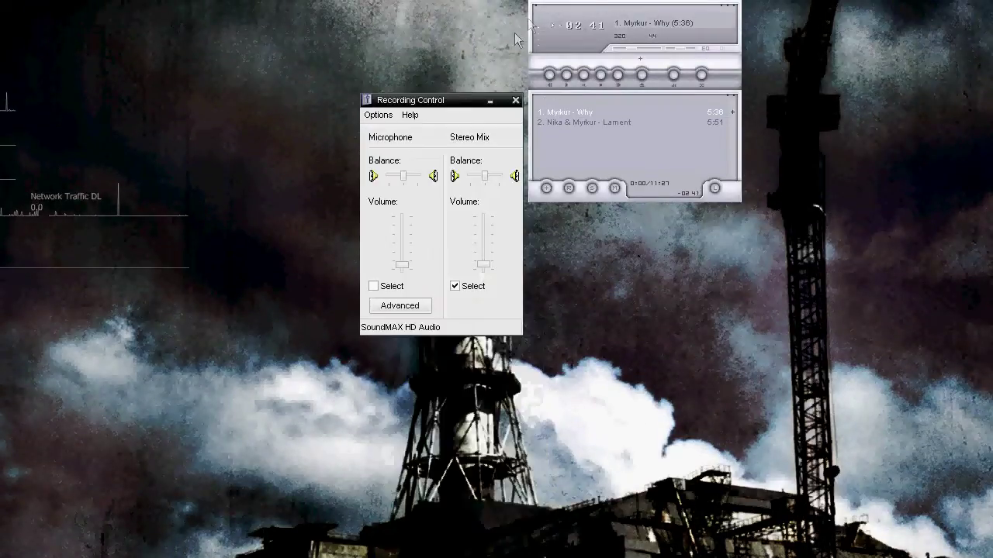
left_click(596, 6)
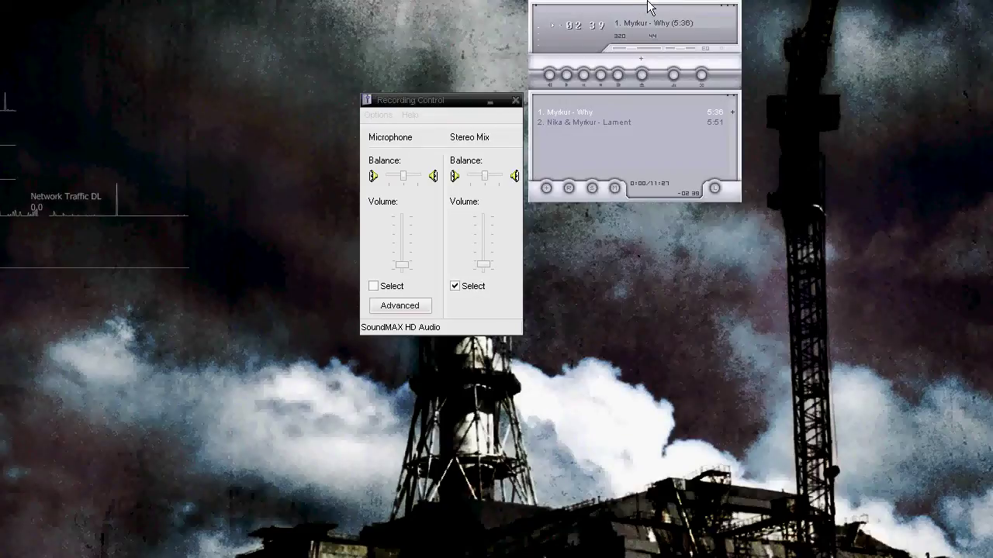
left_click_drag(440, 105, 369, 130)
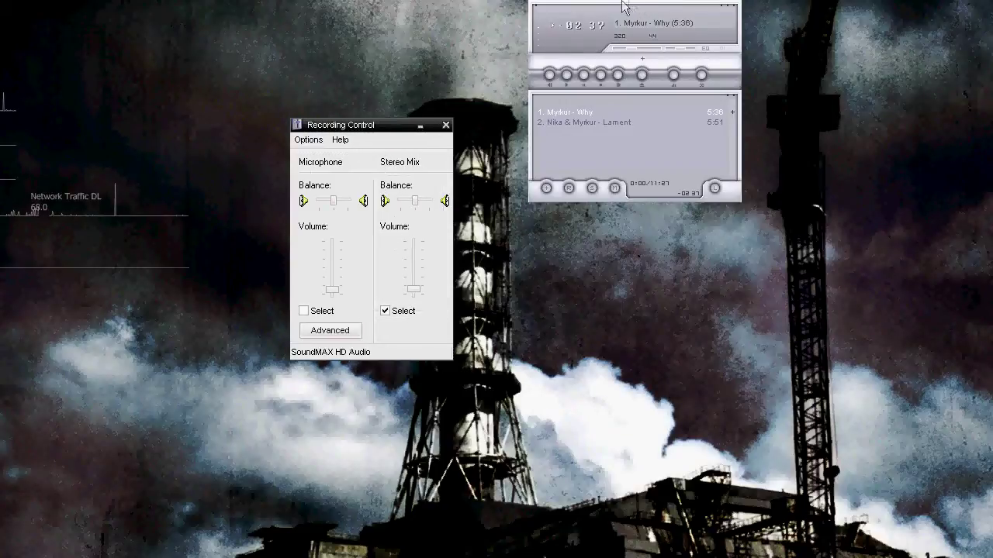
- Select the track "Myrkur - Why" in the music player's playlist and collapse the player and playlist to their compact bars
left_click(642, 7)
left_click_drag(642, 6, 622, 6)
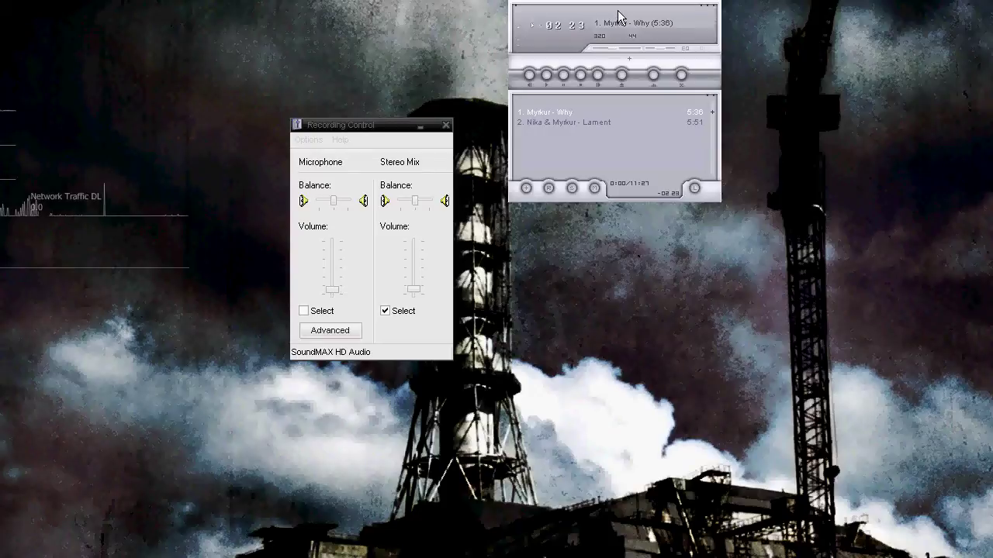
left_click(561, 111)
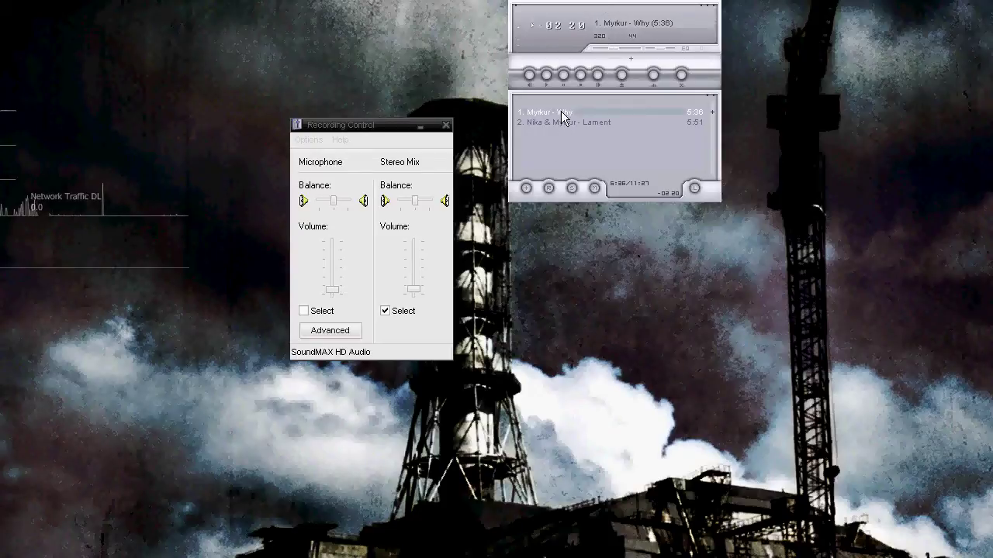
double_click(626, 4)
double_click(609, 17)
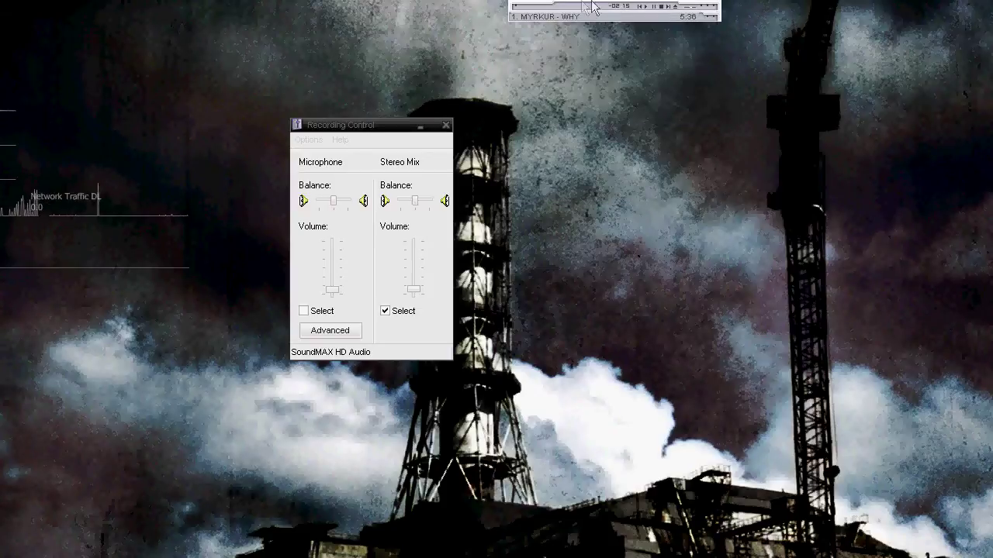
- Reposition the Recording Control window and review its Playback volume options in the mixer properties before accepting them with Recording selected
left_click_drag(353, 124, 457, 161)
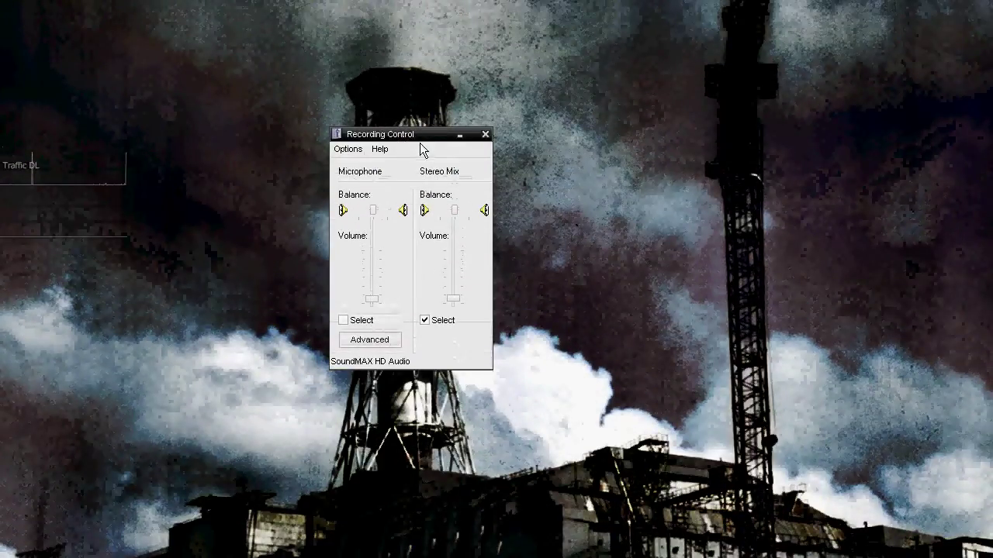
left_click_drag(423, 138, 481, 266)
left_click(406, 271)
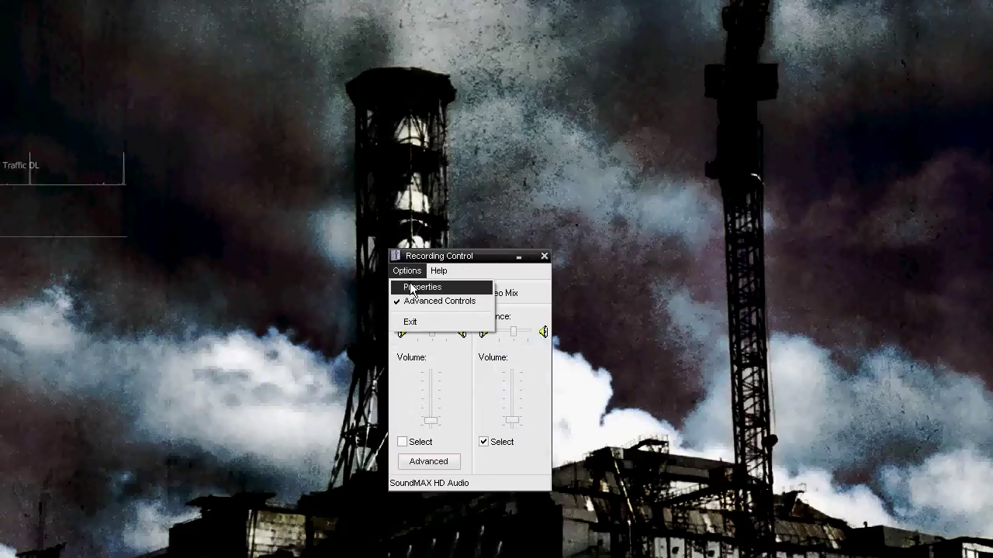
left_click(414, 287)
left_click(433, 356)
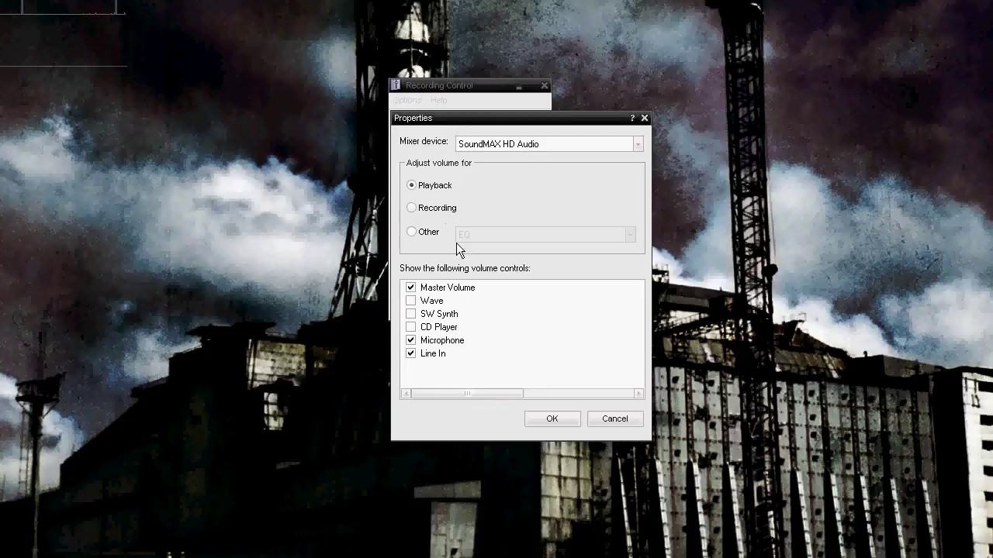
left_click(443, 209)
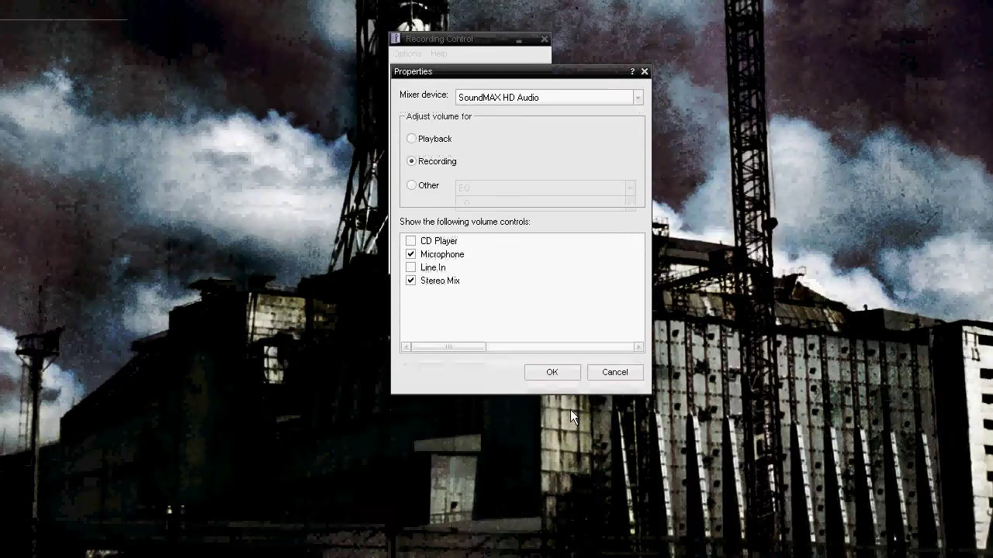
left_click(553, 388)
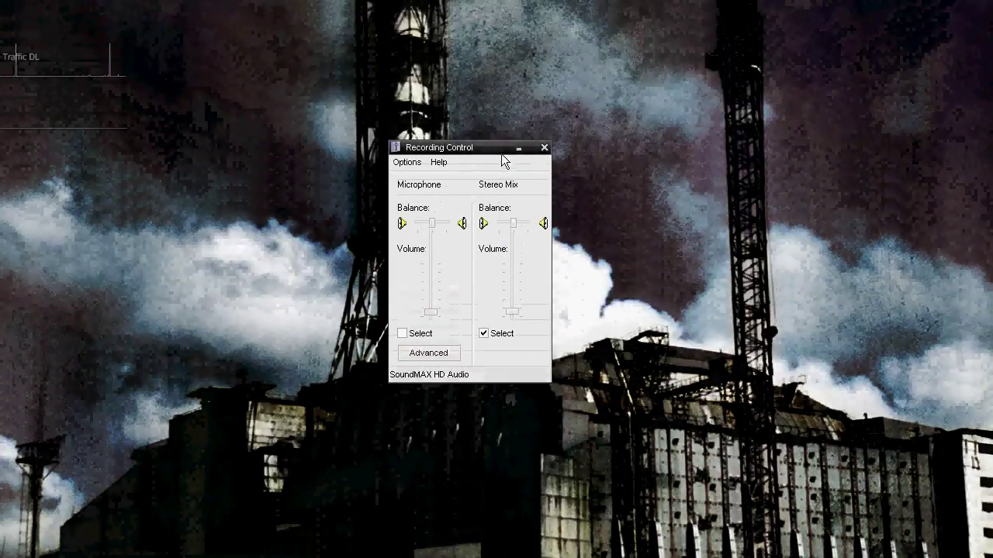